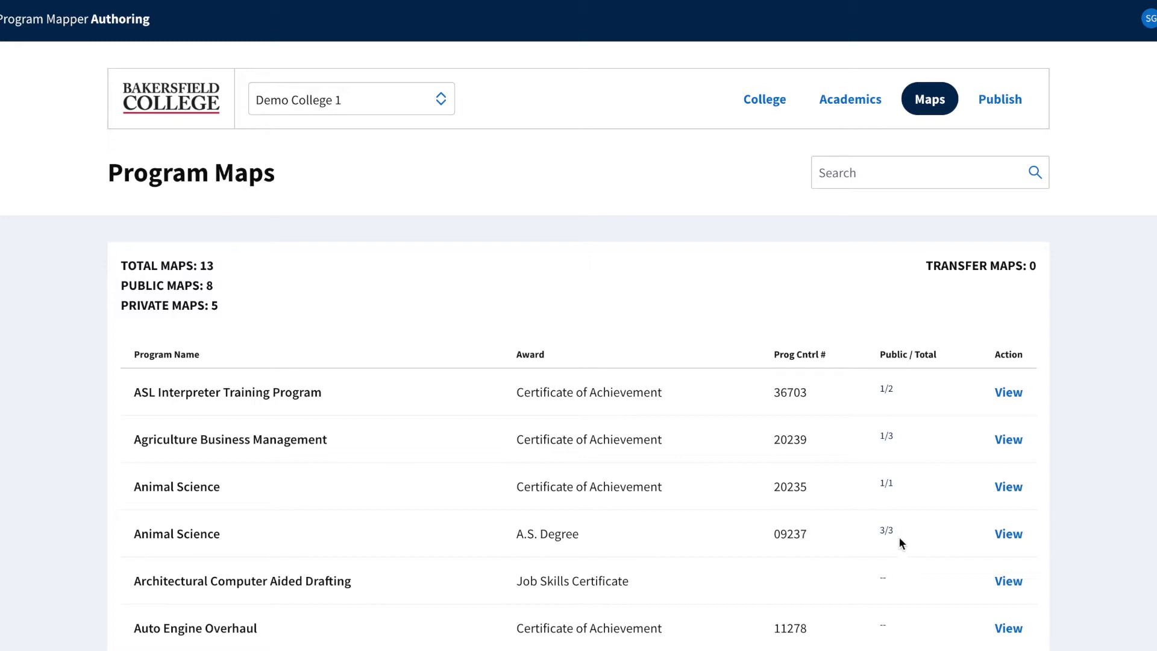
Open the Animal Science A.S. Degree program's maps from the Program Maps list.
{"action": "left_click", "coordinate": [1018, 536]}
Open the Career map in the builder and begin adding a course list to Elective Courses.
{"action": "left_click", "coordinate": [1016, 537]}
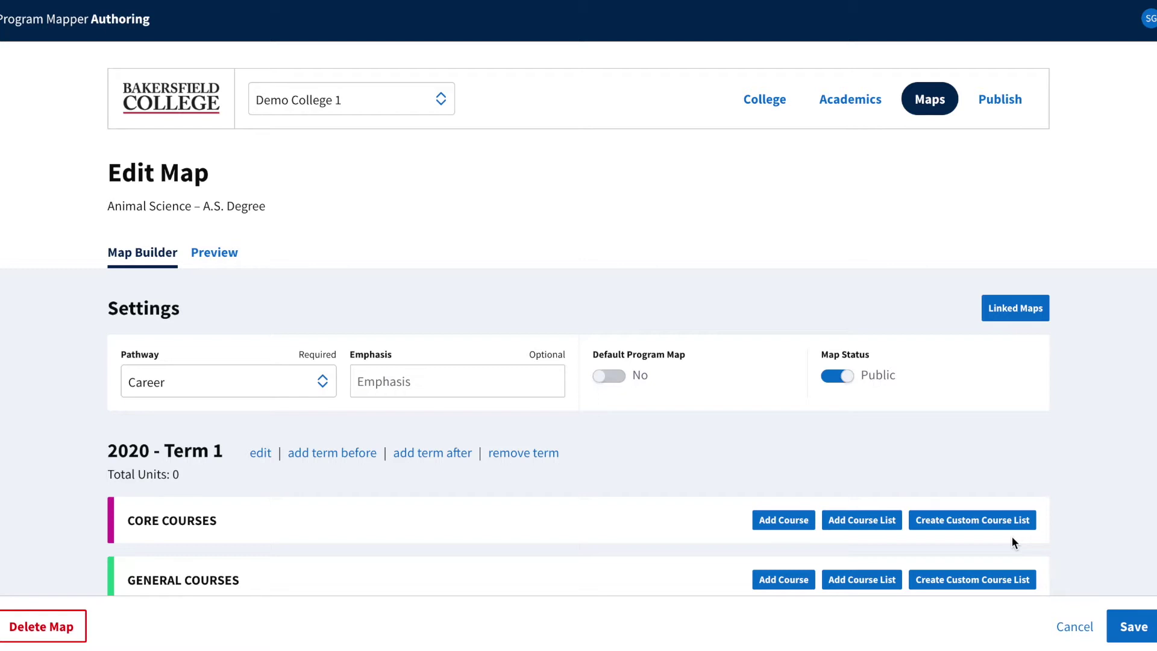
{"action": "scroll", "coordinate": [1011, 536], "scroll_direction": "down", "scroll_amount": 2}
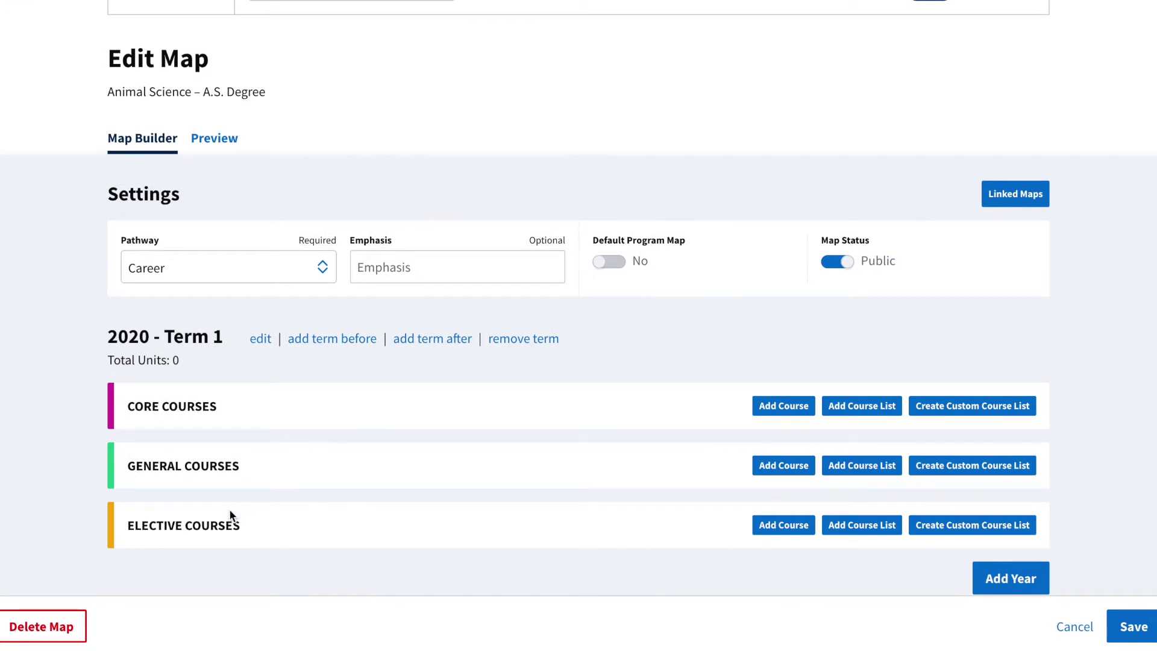
{"action": "left_click", "coordinate": [866, 532]}
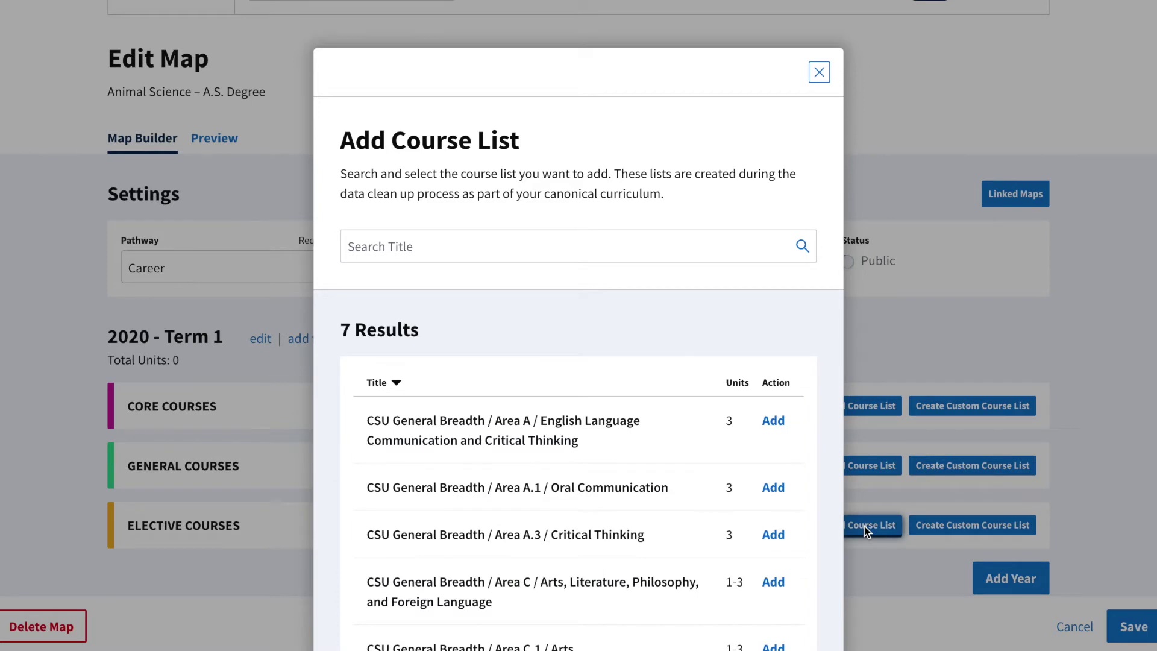
Find Journalism List A via 'jou' and place it in Term 1 electives at 2 units.
{"action": "left_click", "coordinate": [586, 243]}
{"action": "type", "text": "jou"}
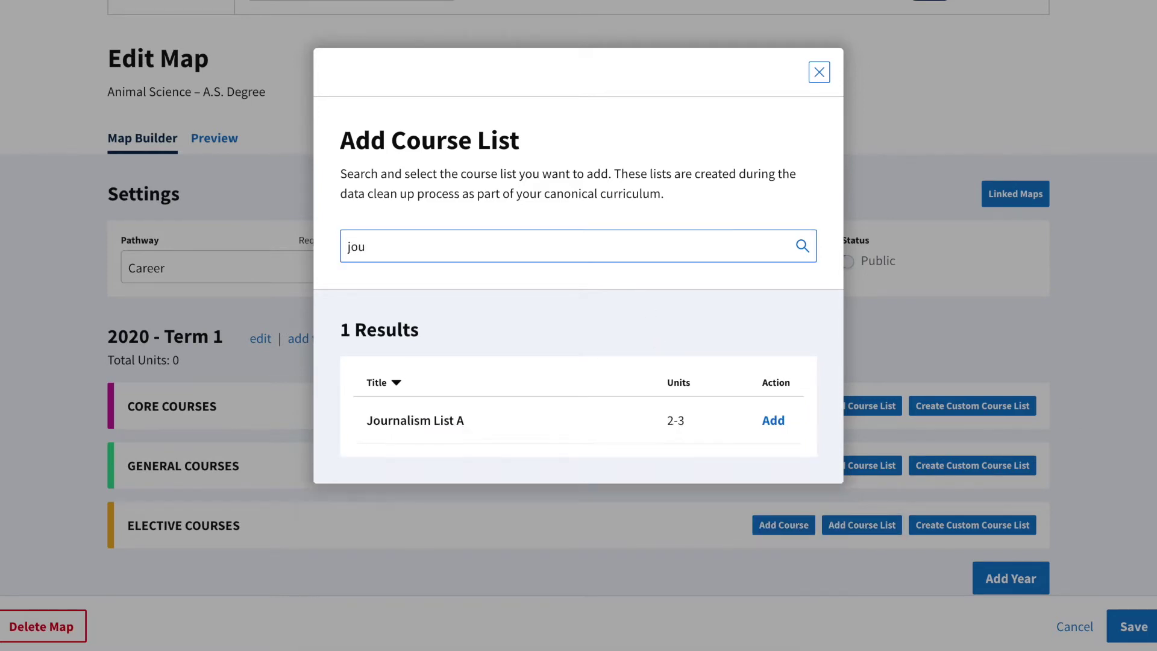
{"action": "left_click", "coordinate": [773, 422]}
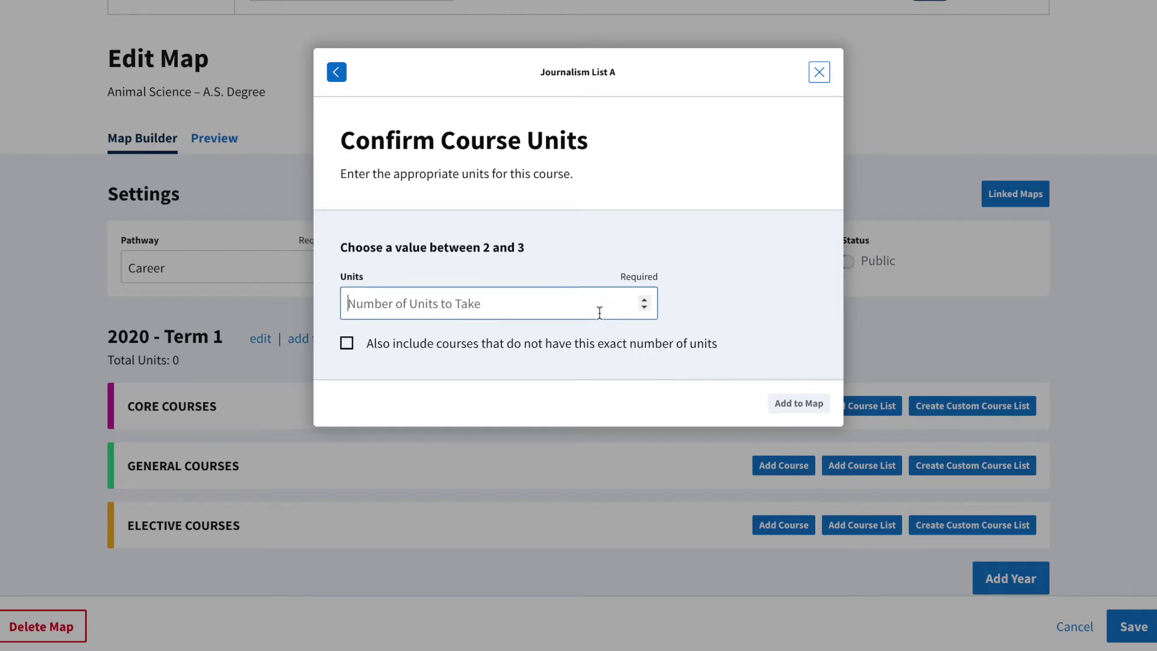
{"action": "type", "text": "2"}
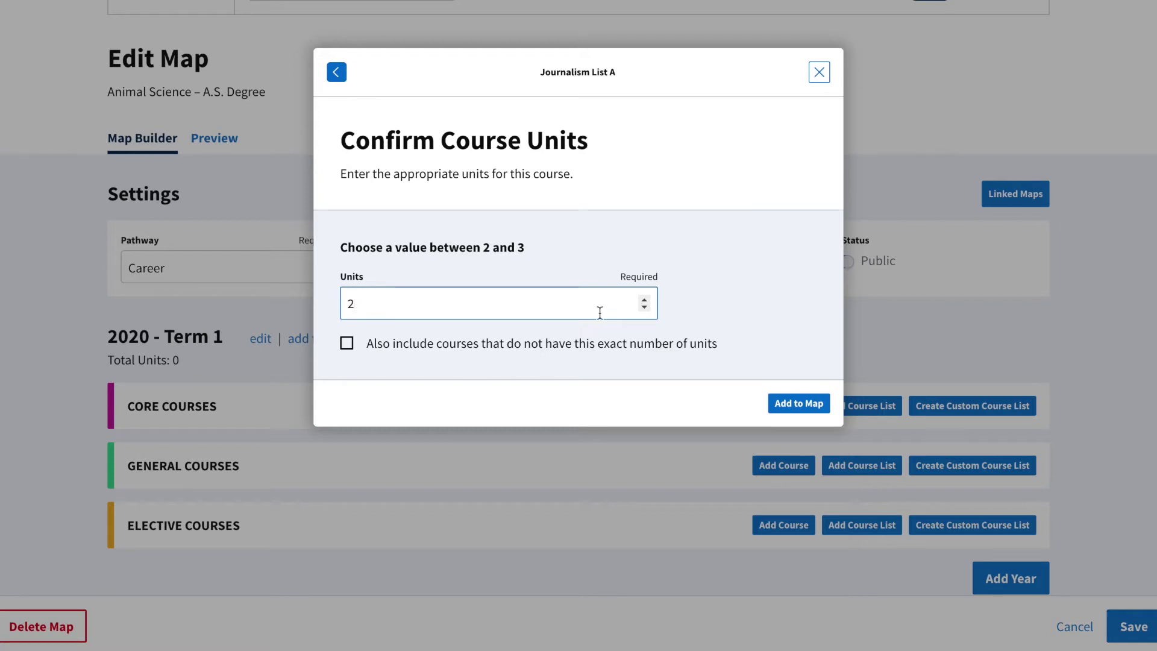
{"action": "left_click", "coordinate": [796, 405]}
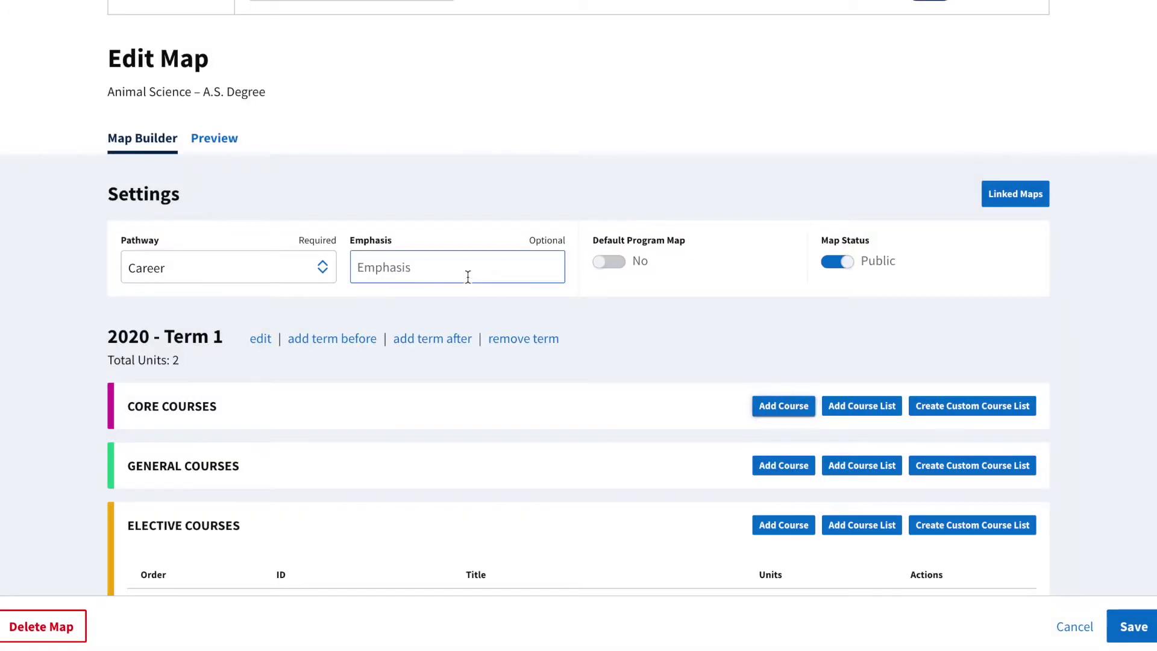
Preview the map and review the courses in Journalism List A's card, then close it.
{"action": "left_click", "coordinate": [211, 139]}
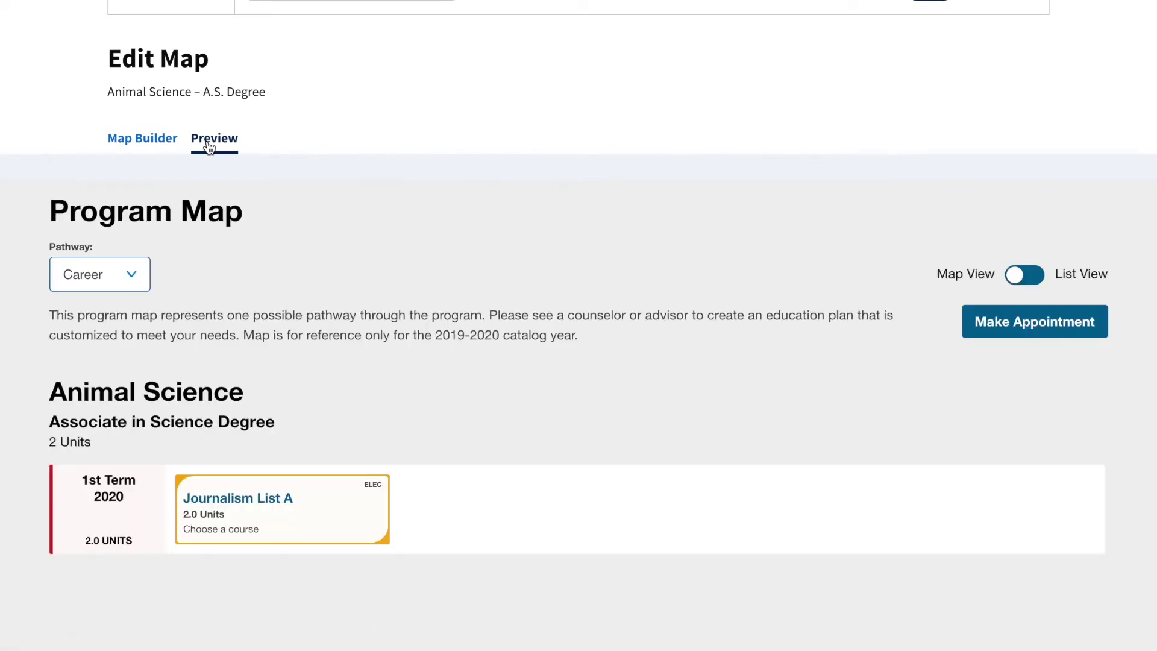
{"action": "scroll", "coordinate": [327, 258], "scroll_direction": "down", "scroll_amount": 1}
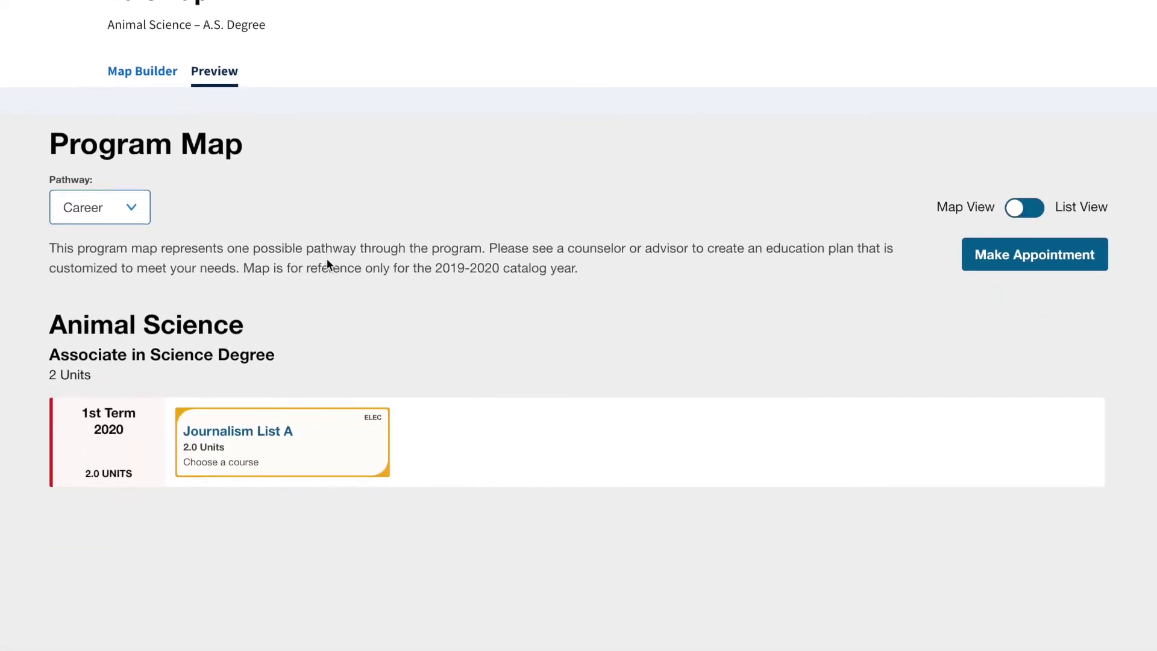
{"action": "left_click", "coordinate": [281, 451]}
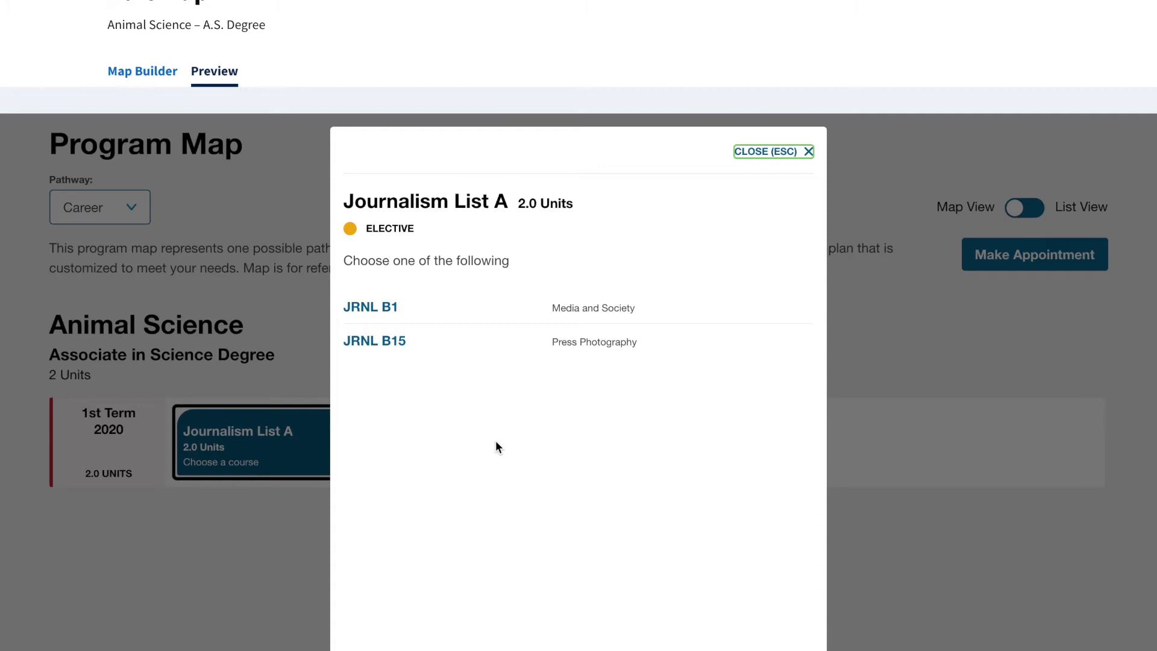
{"action": "left_click", "coordinate": [795, 157]}
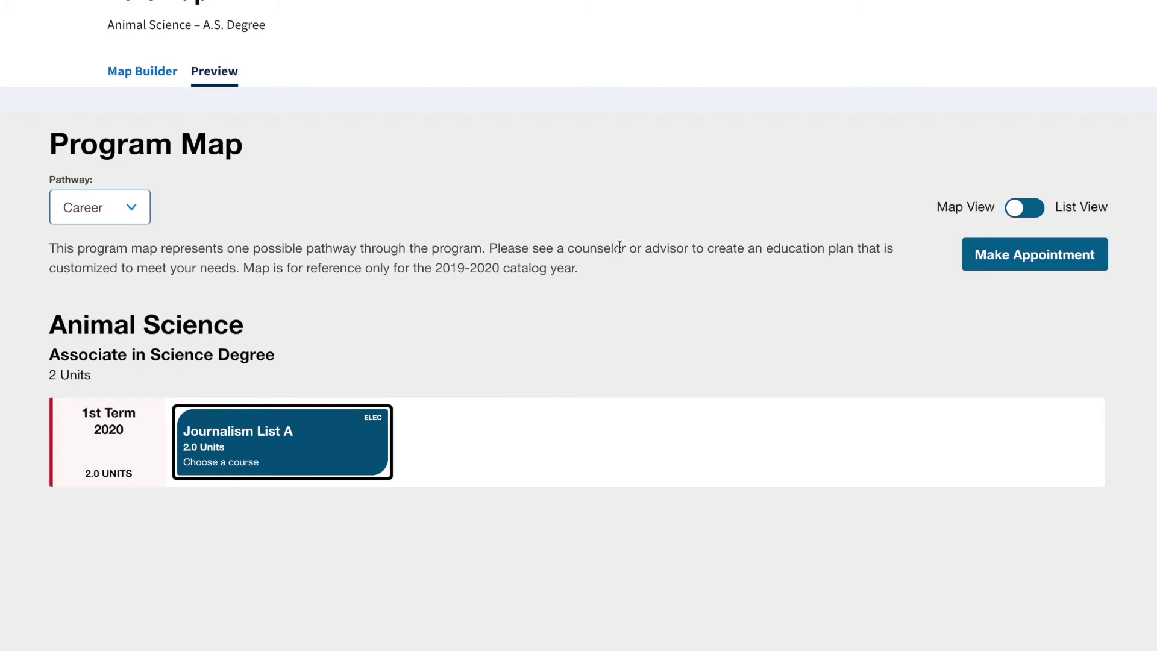
Back in Map Builder, remove Journalism List A from Elective Courses.
{"action": "left_click", "coordinate": [143, 73]}
{"action": "scroll", "coordinate": [412, 296], "scroll_direction": "down", "scroll_amount": 4}
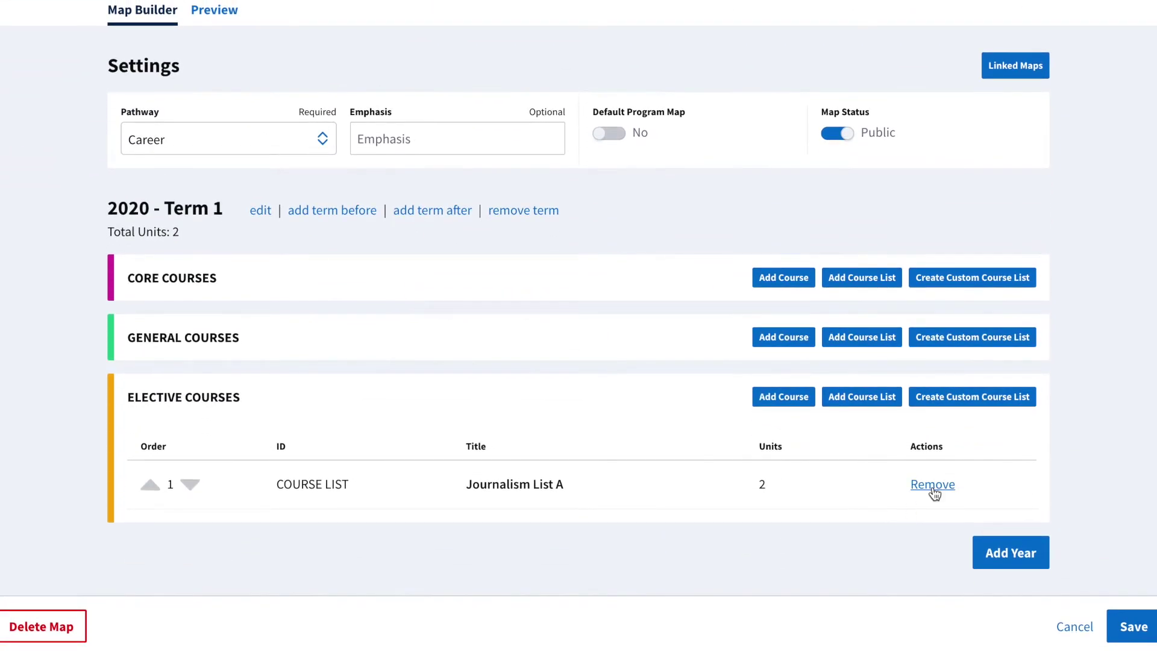
{"action": "left_click", "coordinate": [932, 482]}
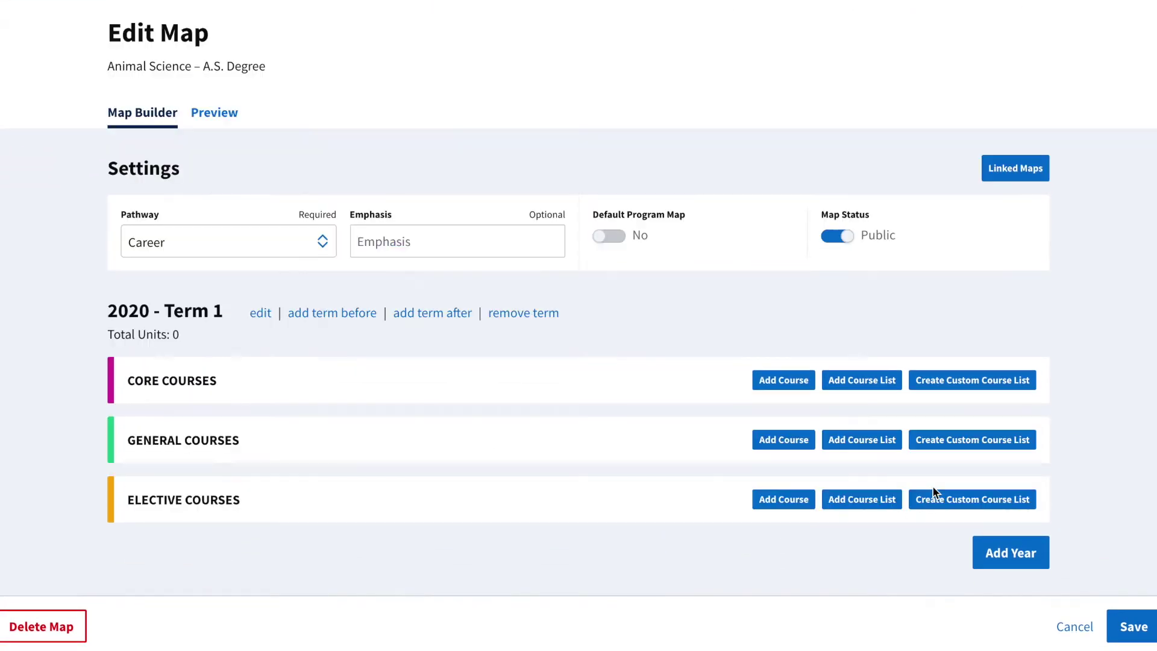
Re-add Journalism List A at 2 units, also including courses with non-matching units.
{"action": "left_click", "coordinate": [852, 509]}
{"action": "left_click", "coordinate": [566, 248]}
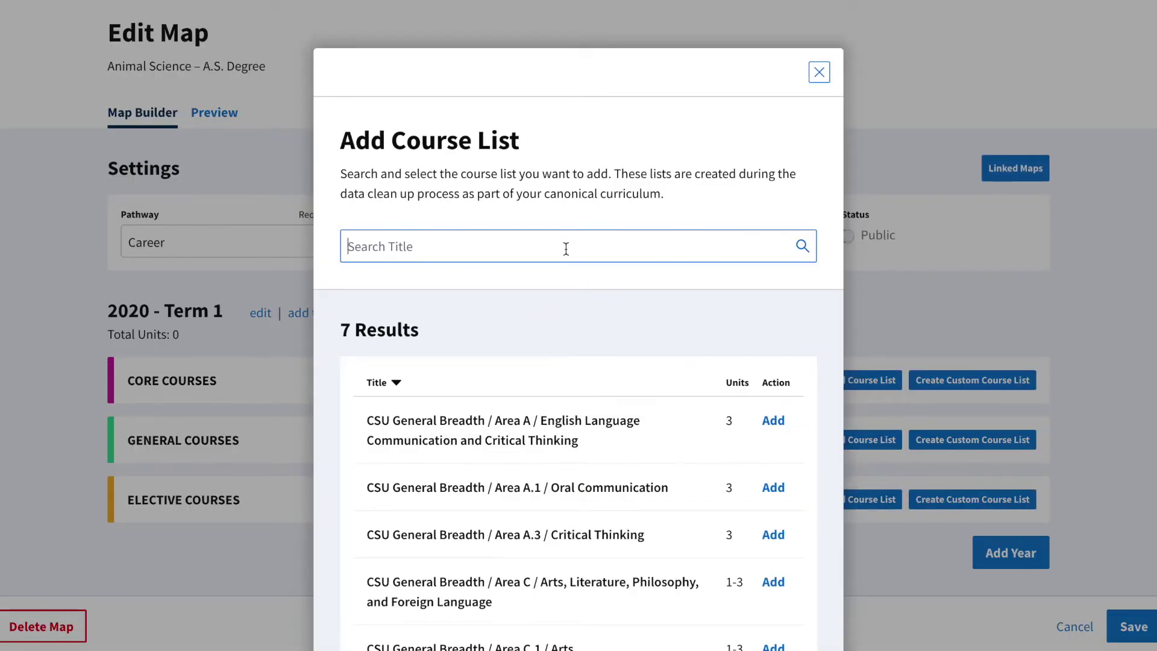
{"action": "type", "text": "jou"}
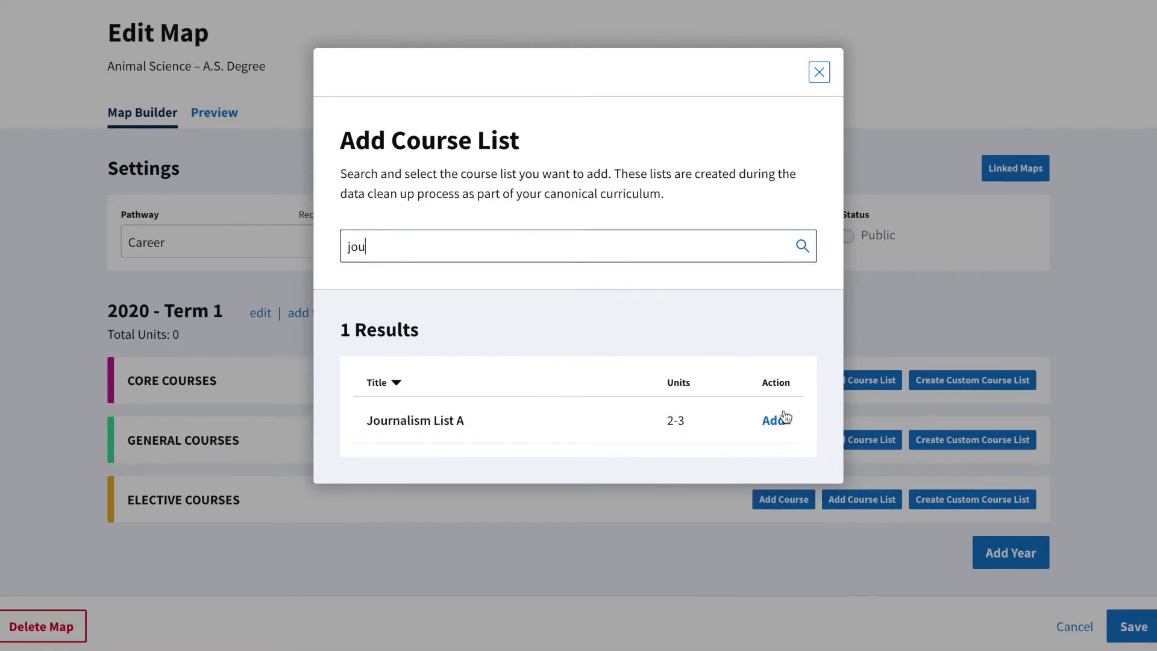
{"action": "left_click", "coordinate": [778, 420]}
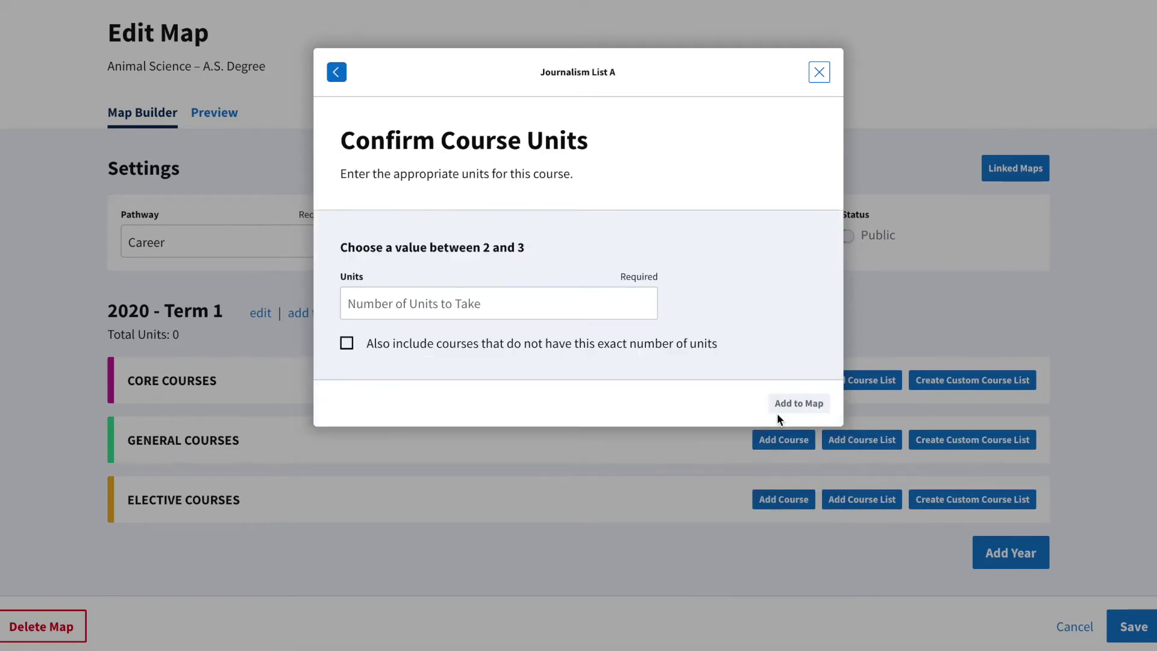
{"action": "left_click", "coordinate": [489, 303]}
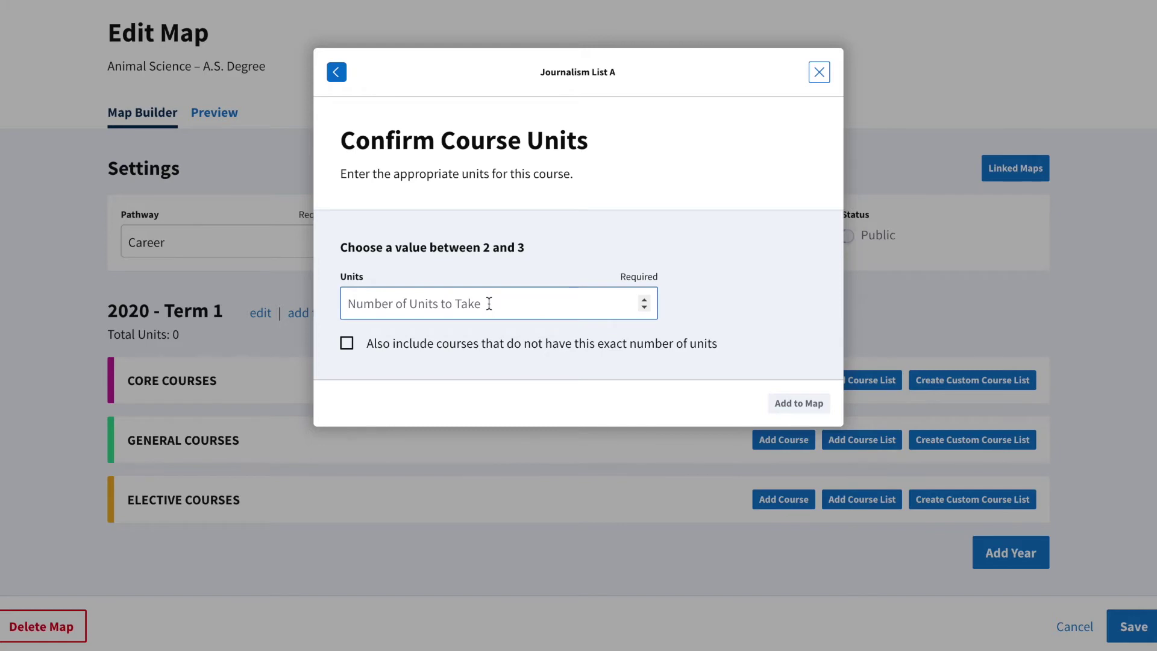
{"action": "type", "text": "2"}
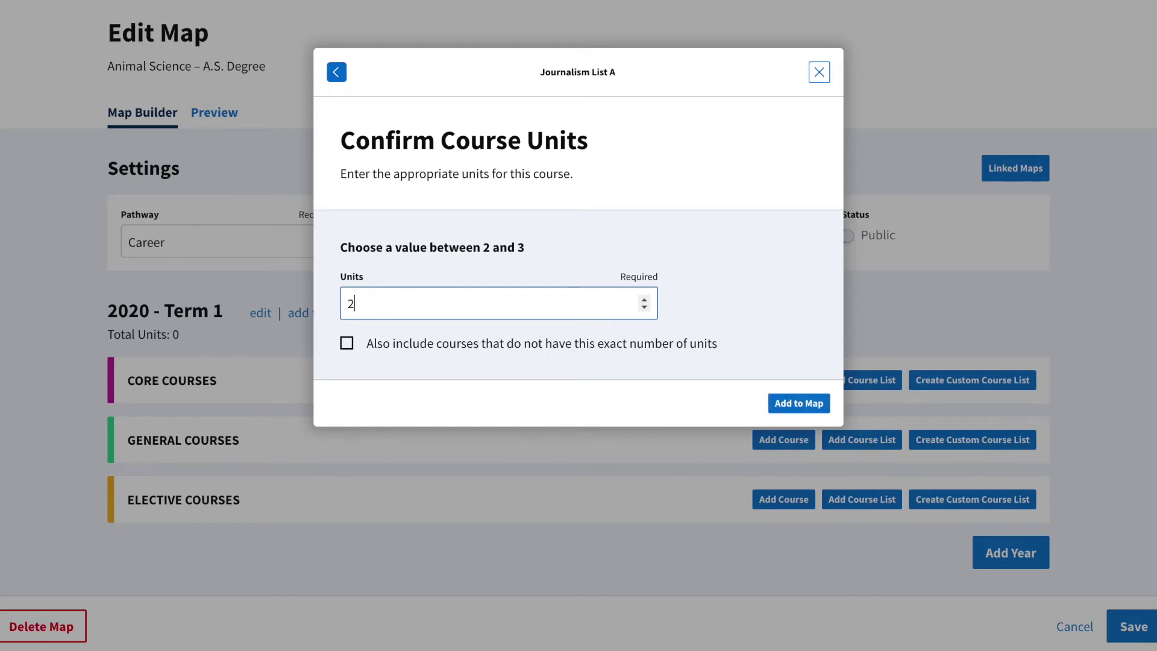
{"action": "left_click", "coordinate": [414, 345]}
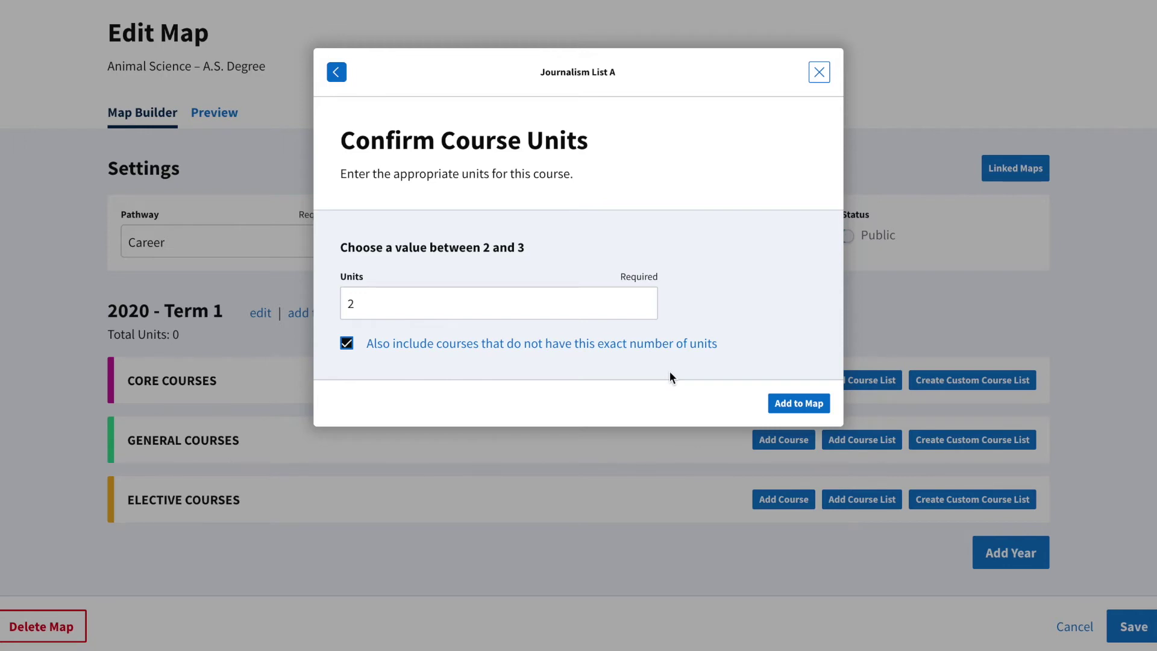
{"action": "left_click", "coordinate": [797, 404]}
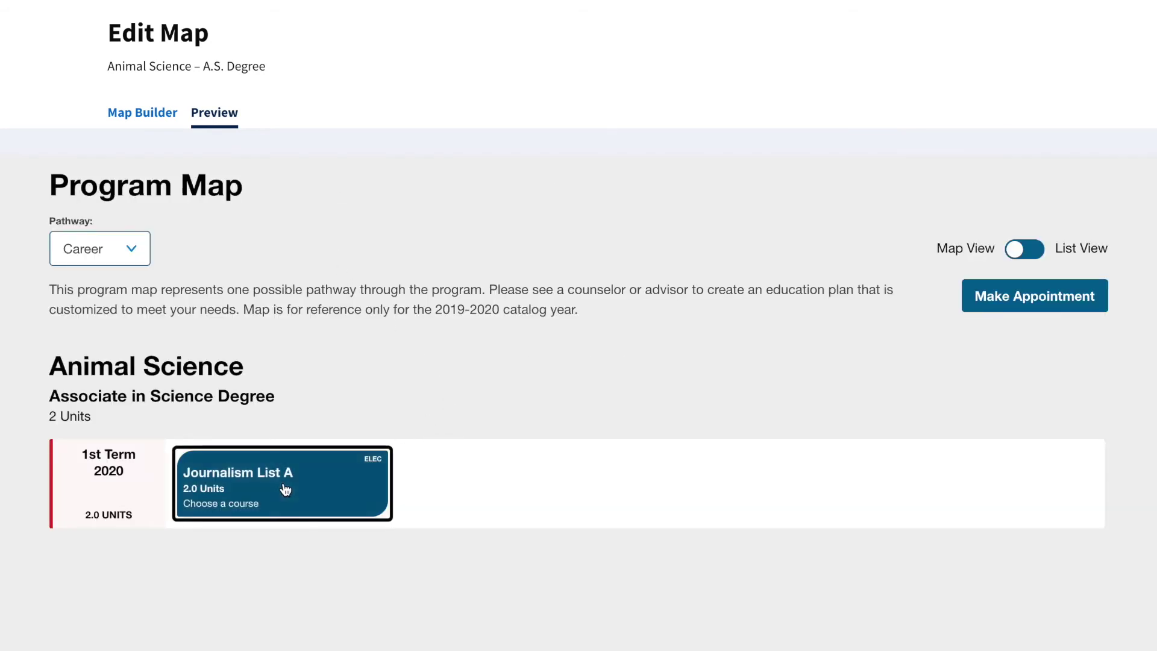
Check Journalism List A's seven JRNL courses, JRNL B1 to B27A, then close the details.
{"action": "left_click", "coordinate": [287, 489]}
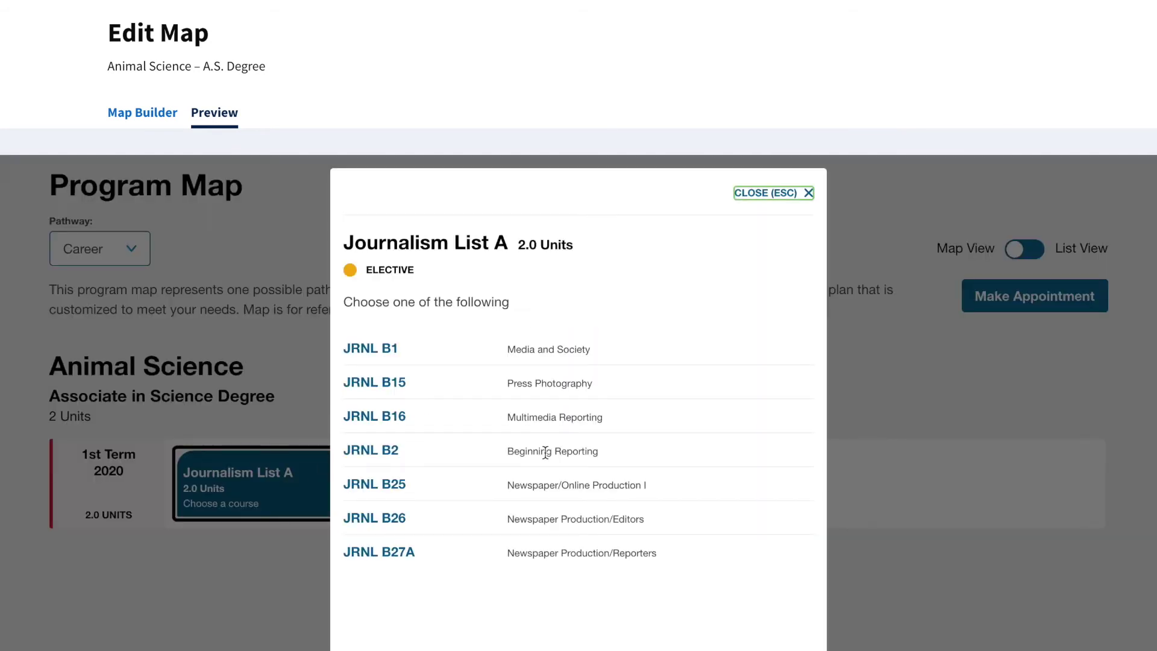
{"action": "scroll", "coordinate": [546, 452], "scroll_direction": "down", "scroll_amount": 3}
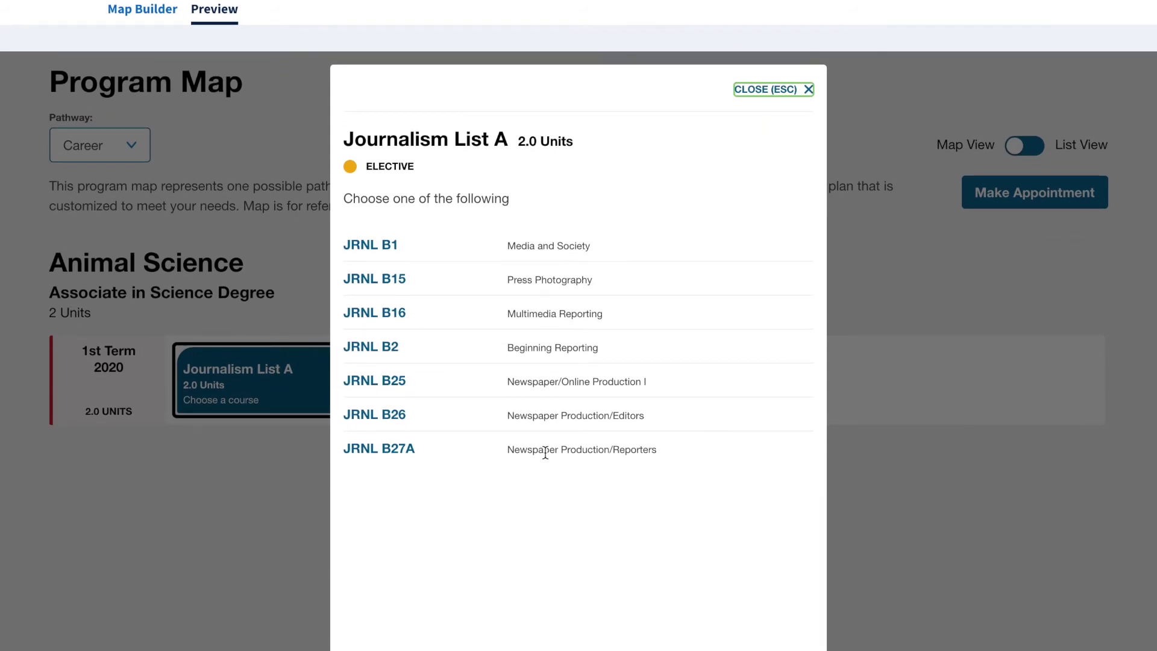
{"action": "left_click", "coordinate": [778, 92]}
Return to the map builder and expand the alert about Journalism List A's non-matching units.
{"action": "scroll", "coordinate": [244, 75], "scroll_direction": "up", "scroll_amount": 2}
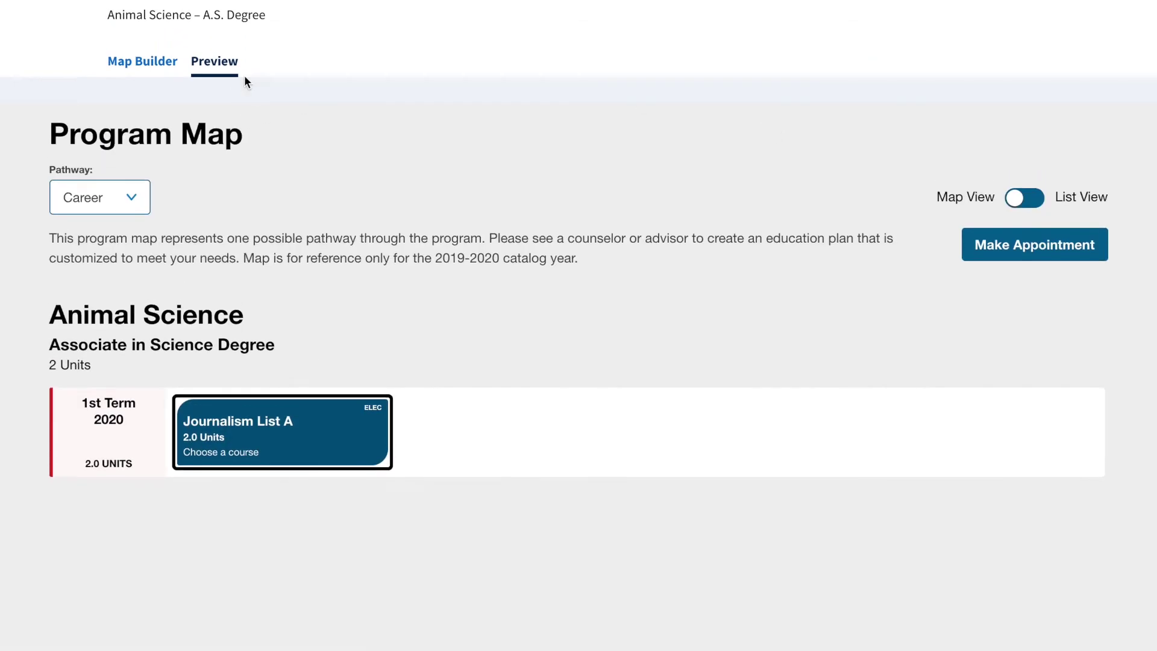
{"action": "left_click", "coordinate": [128, 80]}
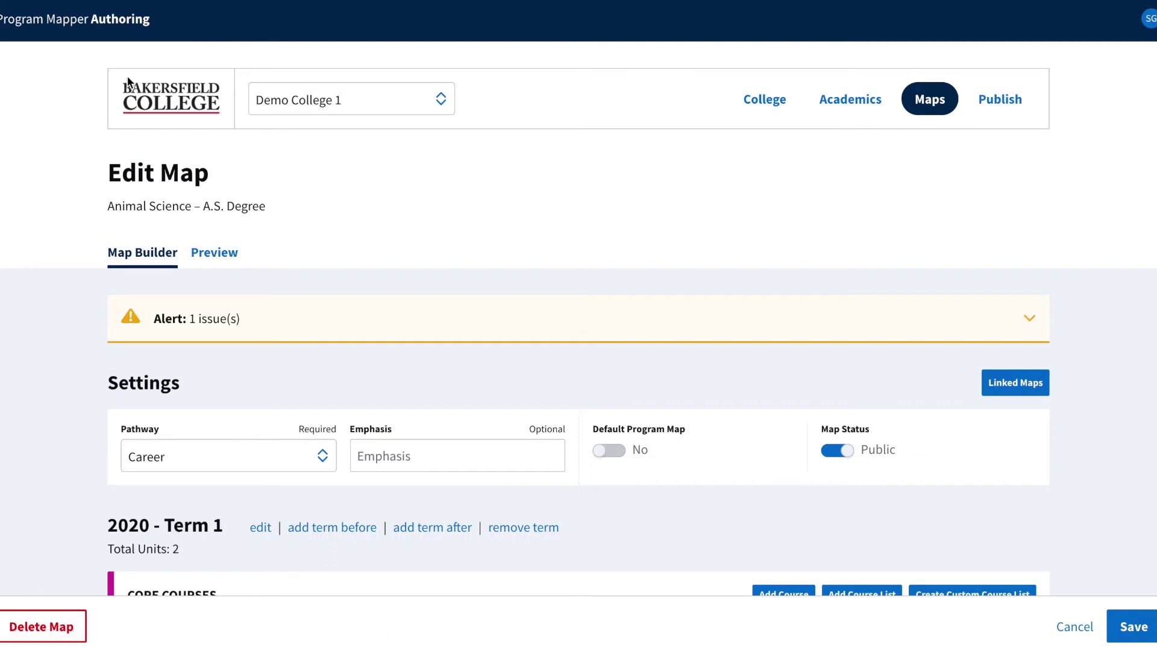
{"action": "left_click", "coordinate": [463, 323]}
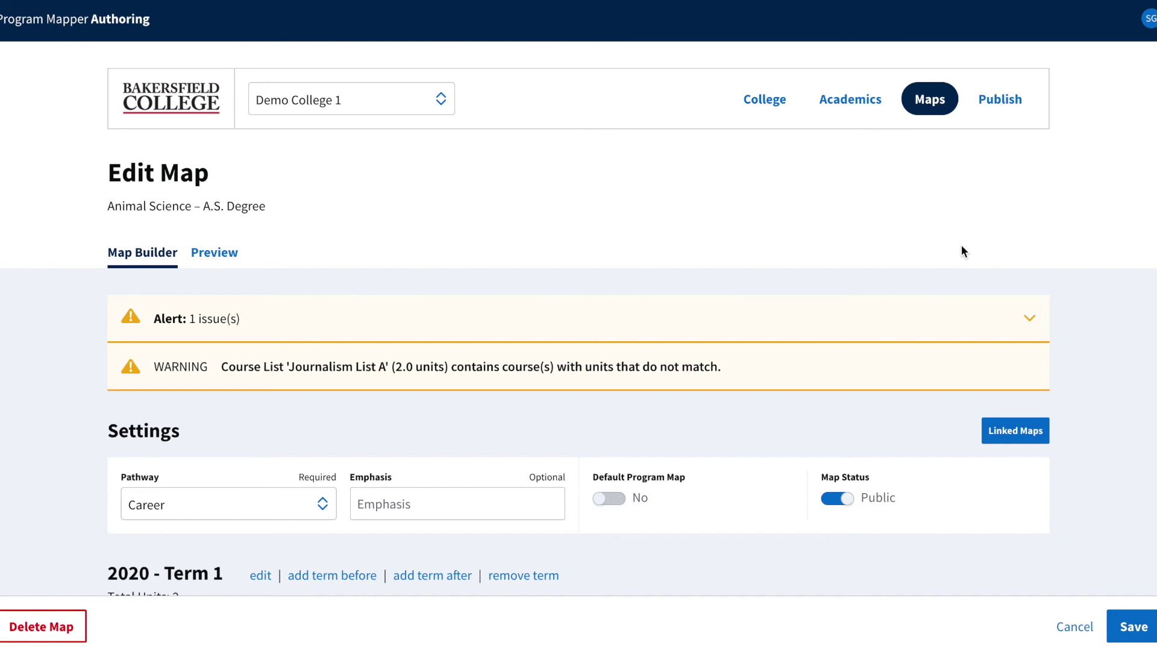
Collapse the alert and scroll down to the Core, General and Elective Courses sections.
{"action": "scroll", "coordinate": [960, 245], "scroll_direction": "down", "scroll_amount": 2}
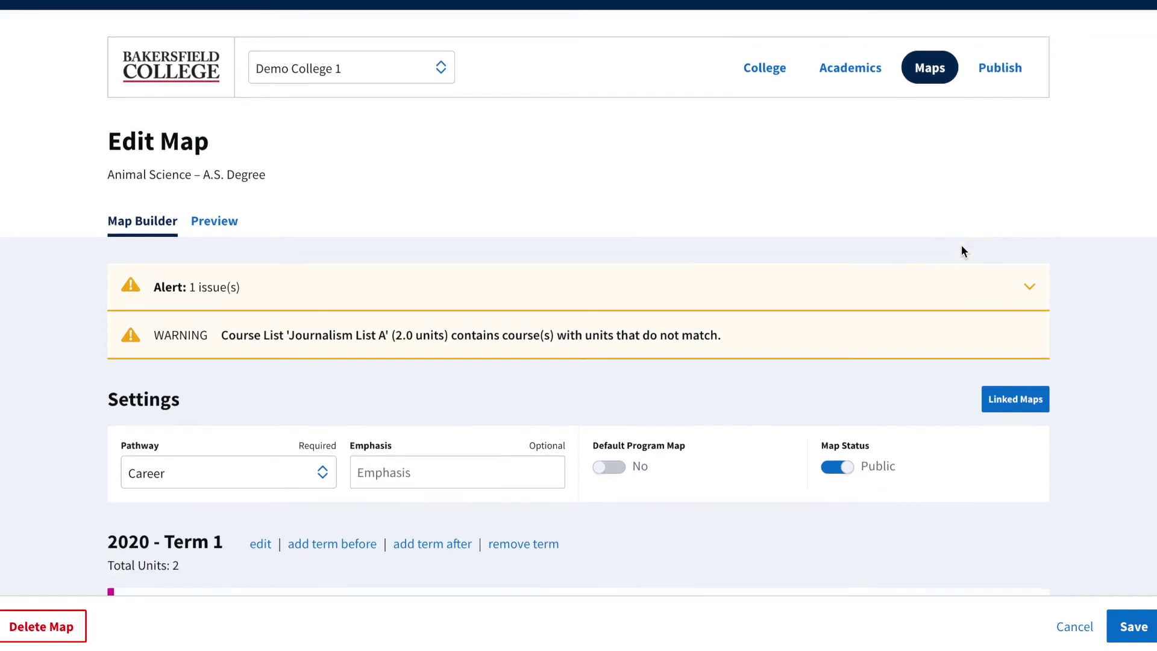
{"action": "scroll", "coordinate": [1038, 292], "scroll_direction": "up", "scroll_amount": 1}
{"action": "left_click", "coordinate": [1038, 292]}
{"action": "scroll", "coordinate": [1039, 292], "scroll_direction": "down", "scroll_amount": 2}
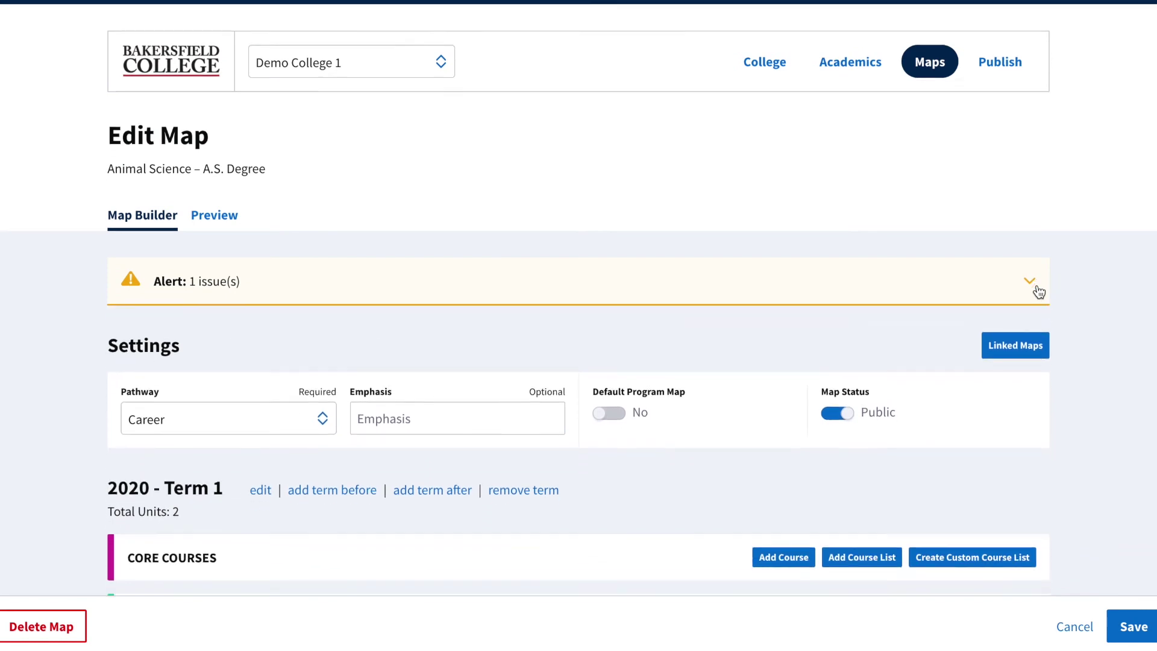
{"action": "scroll", "coordinate": [1039, 293], "scroll_direction": "down", "scroll_amount": 3}
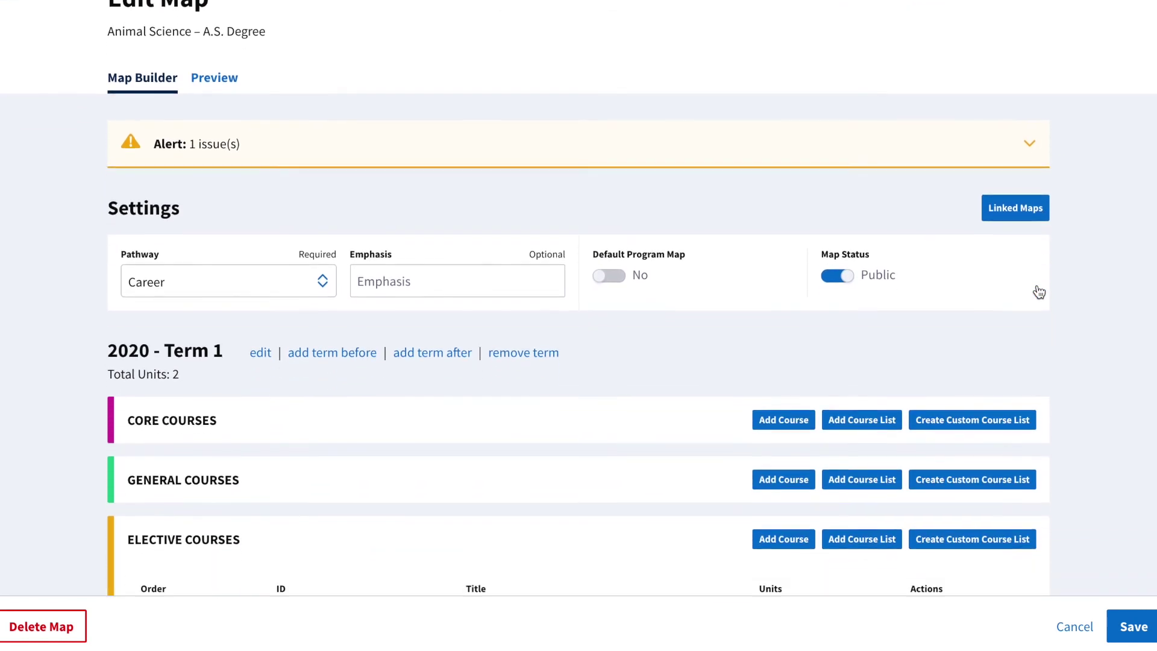
{"action": "scroll", "coordinate": [1039, 292], "scroll_direction": "down", "scroll_amount": 2}
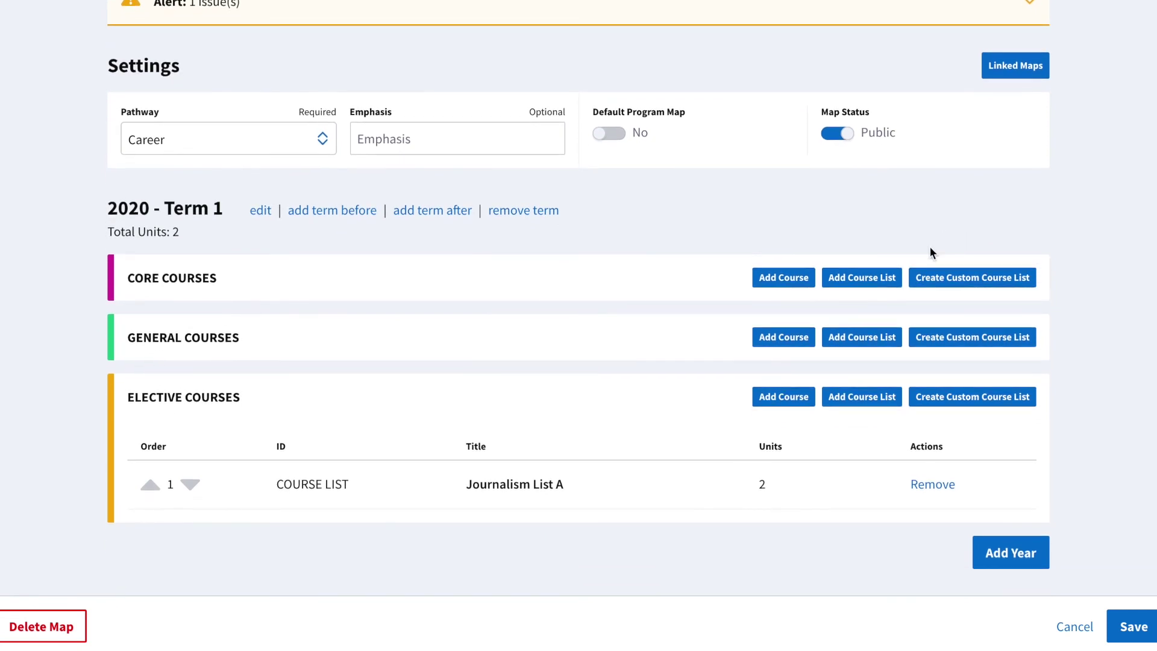
Draft a core custom course list titled 'Math B22 or Math B23' worth 3 units.
{"action": "left_click", "coordinate": [1025, 283]}
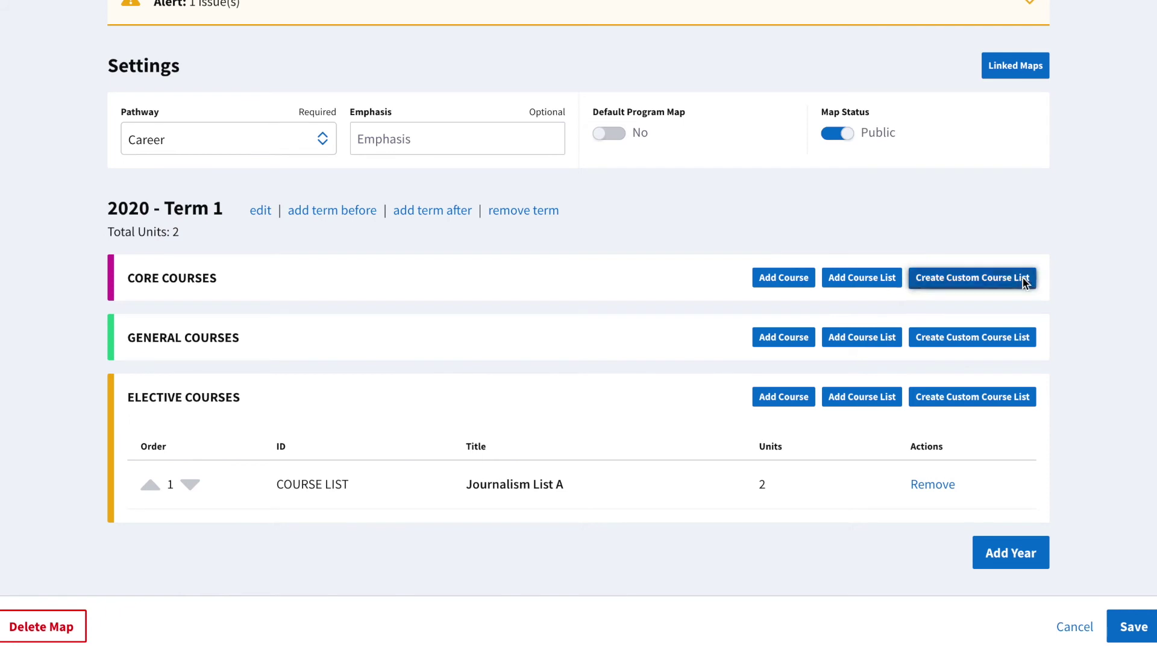
{"action": "left_click", "coordinate": [607, 239]}
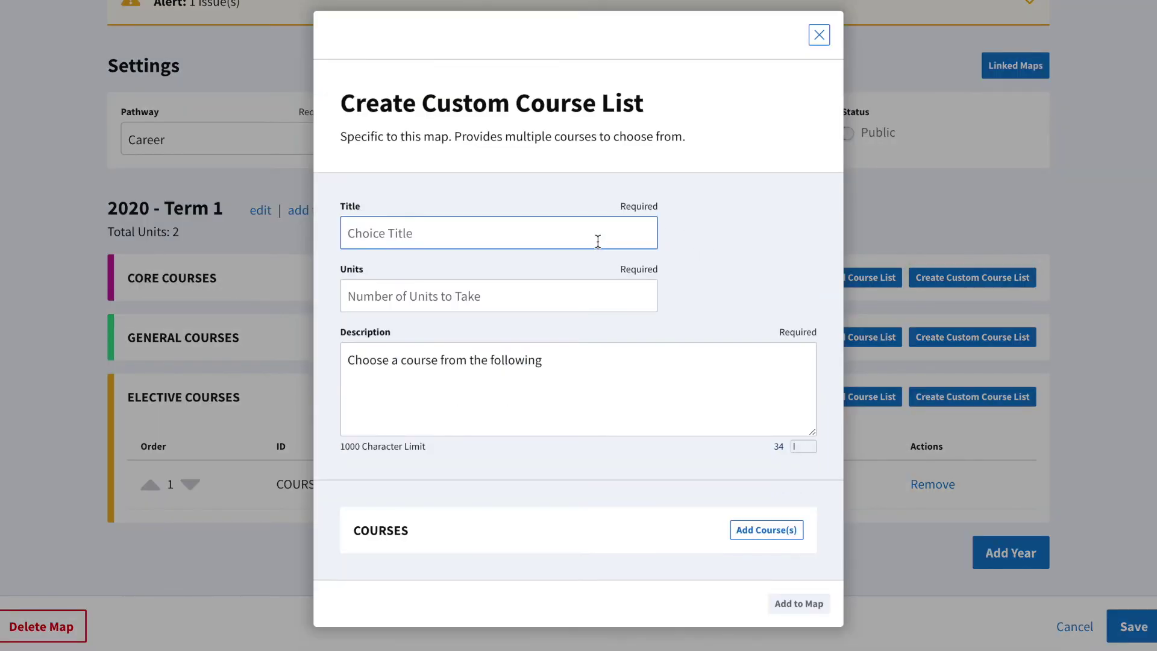
{"action": "left_click", "coordinate": [598, 241]}
{"action": "type", "text": "Math B22 or Math"}
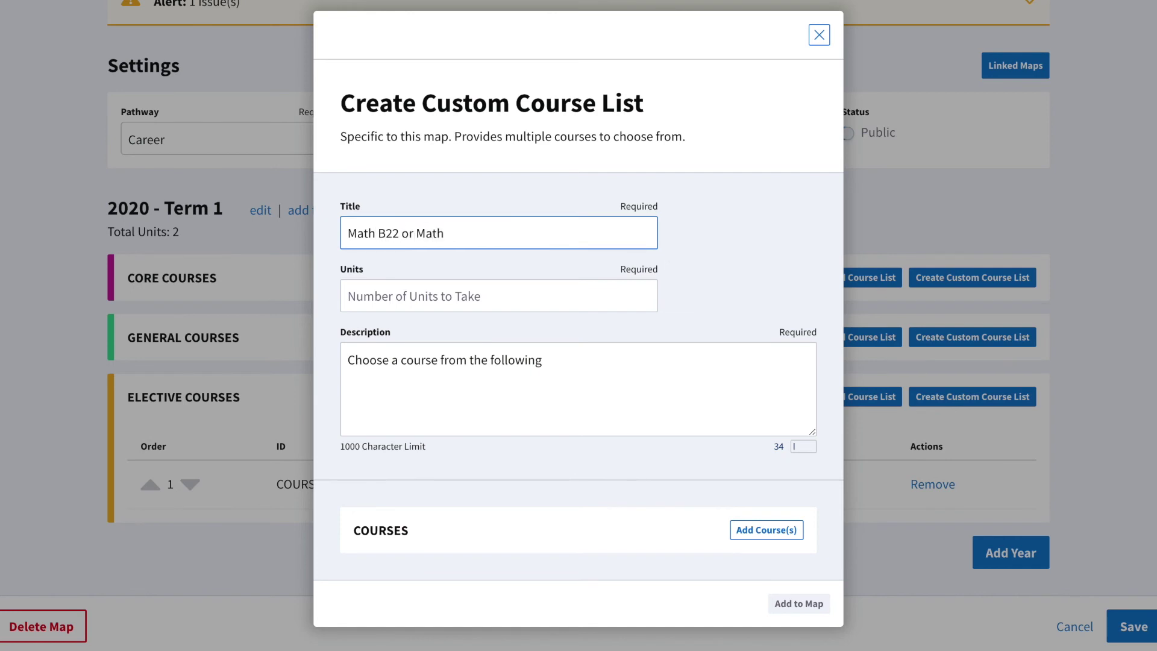
{"action": "type", "text": " B23"}
{"action": "left_click", "coordinate": [589, 290]}
{"action": "left_click", "coordinate": [494, 299]}
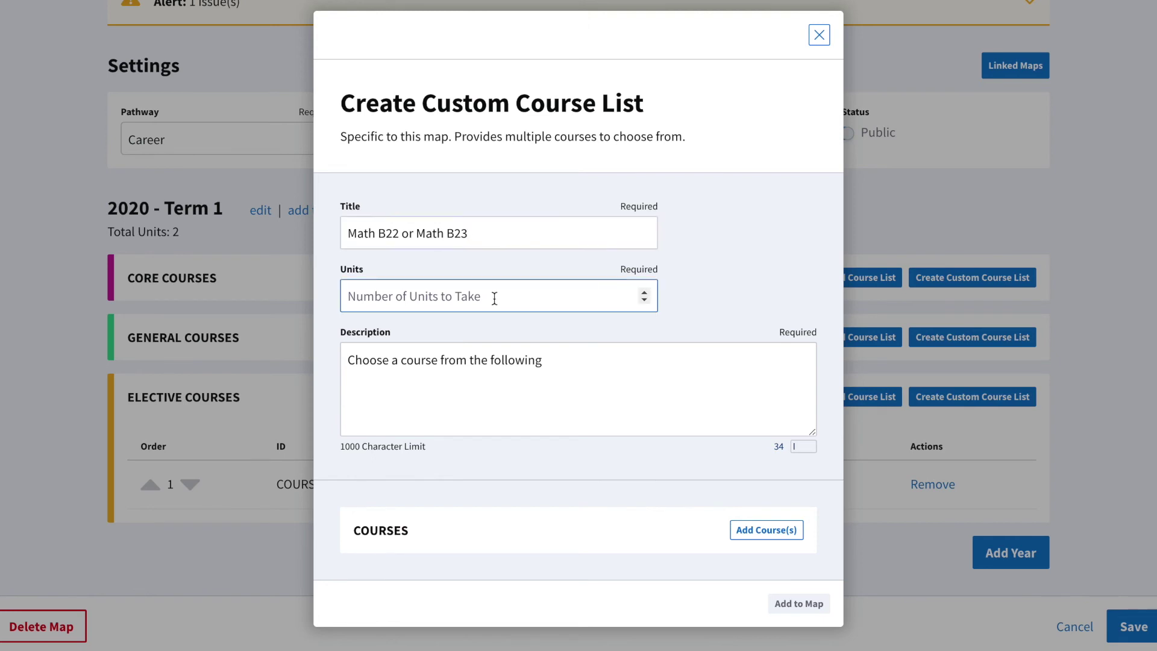
{"action": "type", "text": "3"}
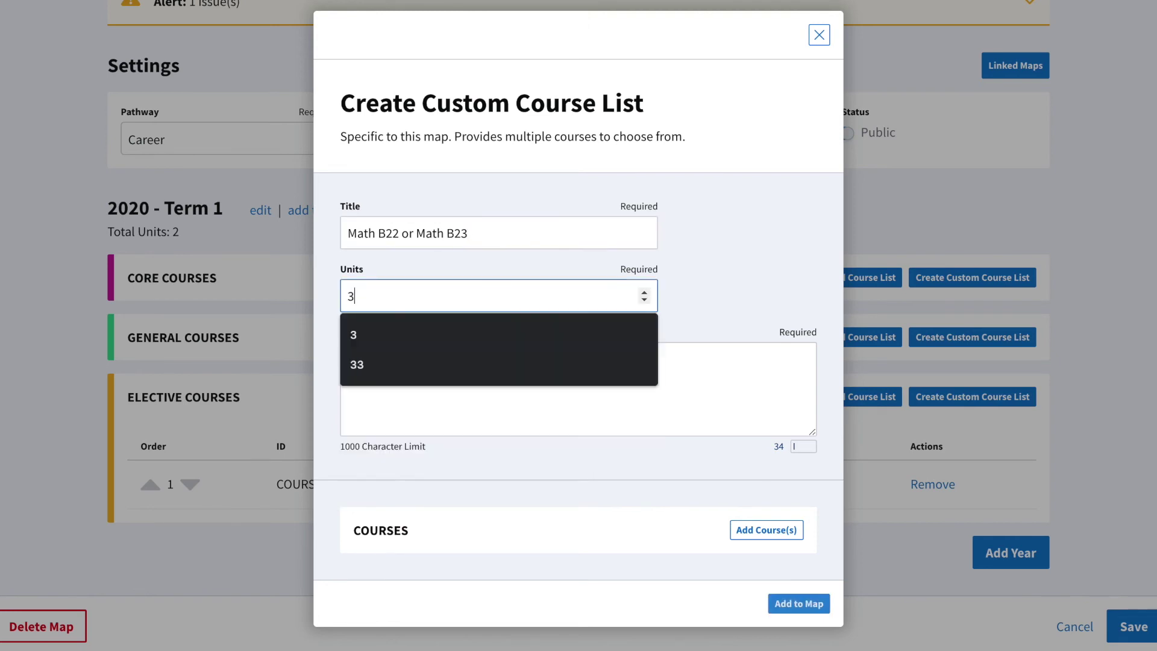
{"action": "left_click", "coordinate": [708, 418]}
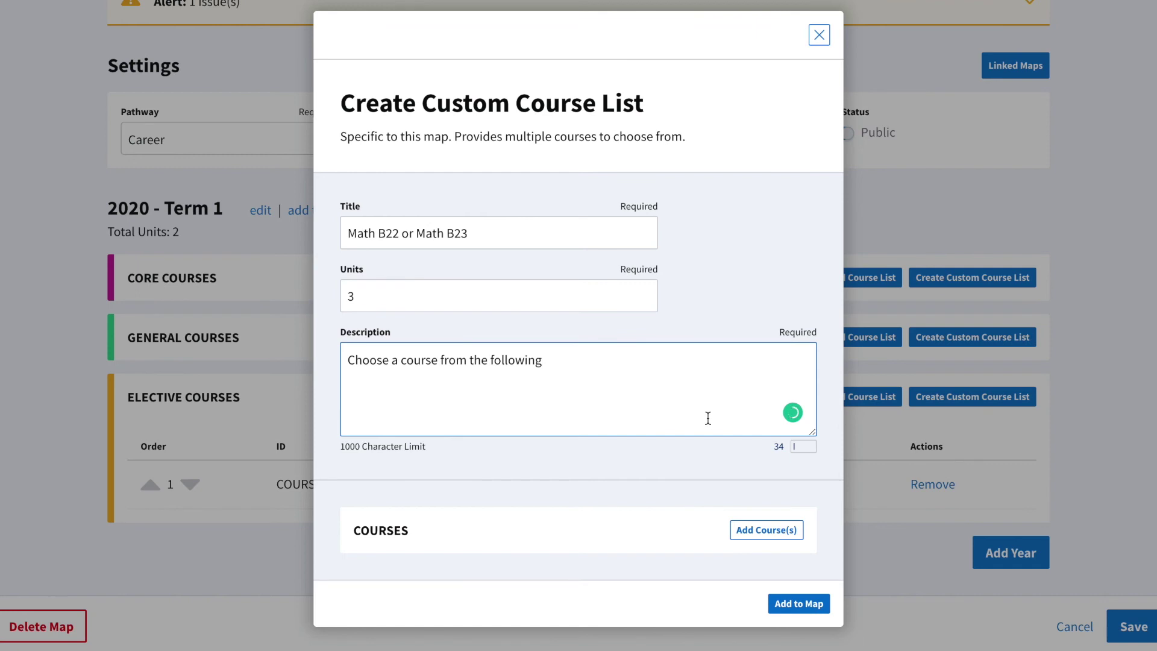
{"action": "scroll", "coordinate": [715, 487], "scroll_direction": "down", "scroll_amount": 1}
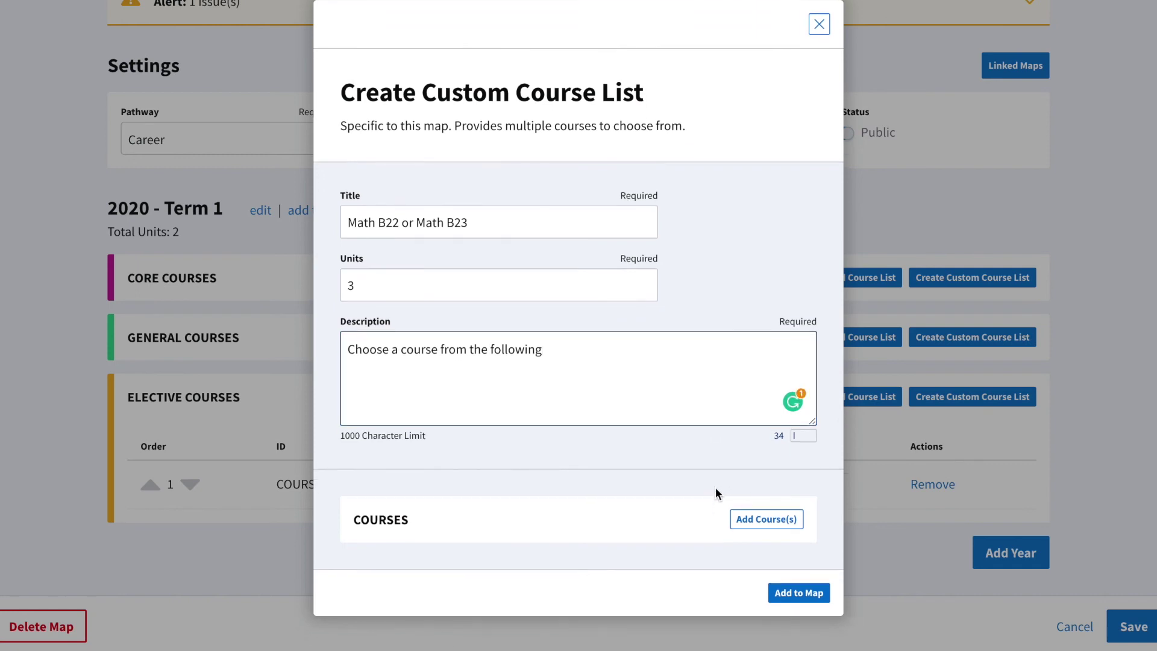
Add MATH B22 and MATH B23 to the custom list.
{"action": "left_click", "coordinate": [740, 506]}
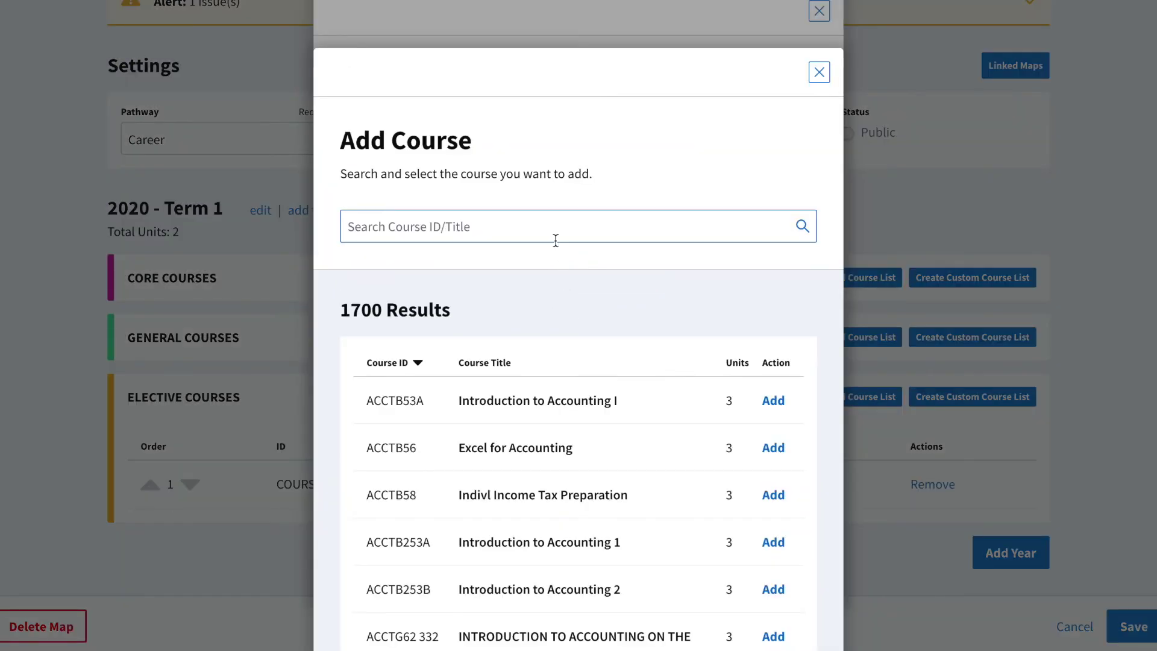
{"action": "type", "text": "Math b22"}
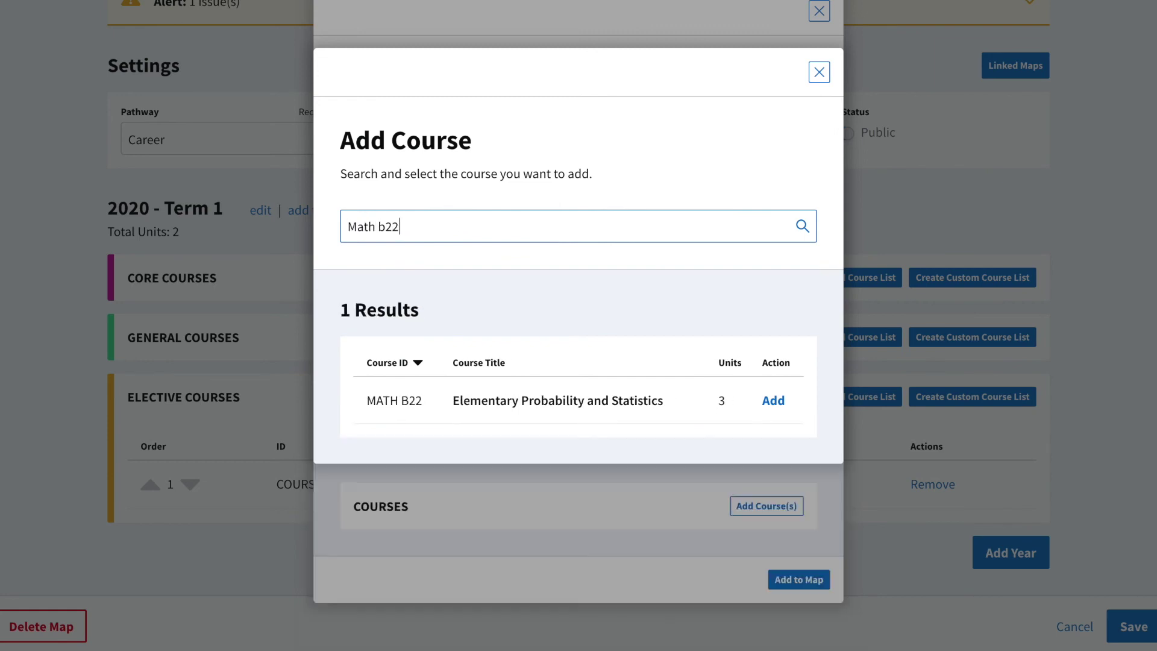
{"action": "left_click", "coordinate": [773, 400]}
{"action": "scroll", "coordinate": [670, 513], "scroll_direction": "down", "scroll_amount": 2}
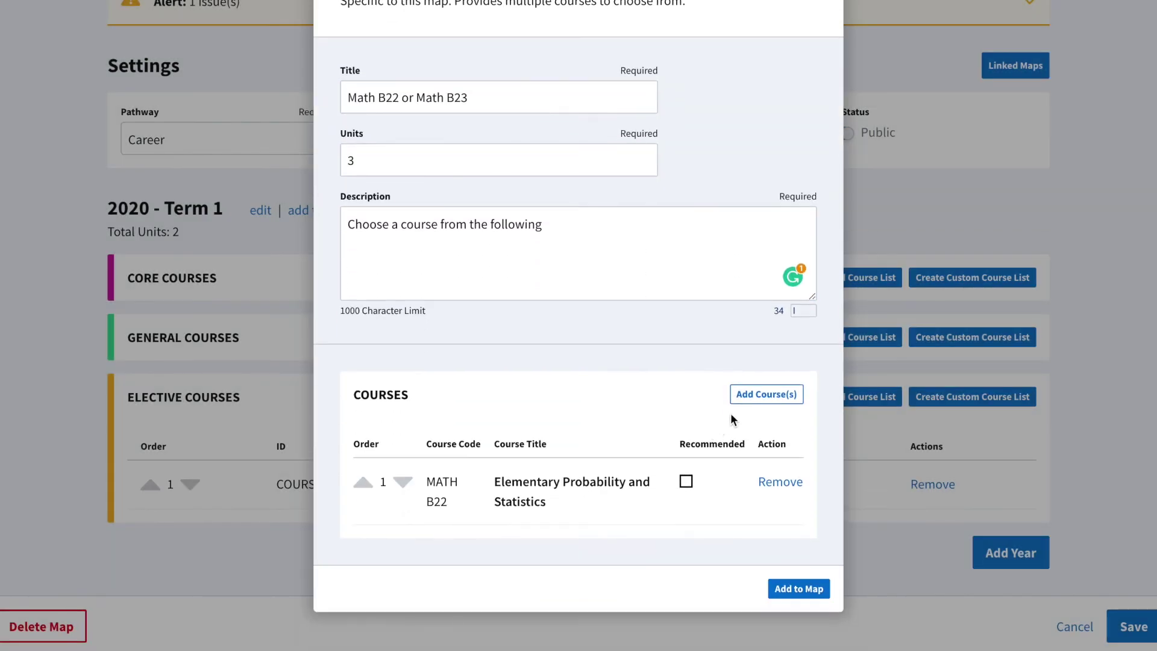
{"action": "left_click", "coordinate": [743, 393]}
{"action": "type", "text": "M"}
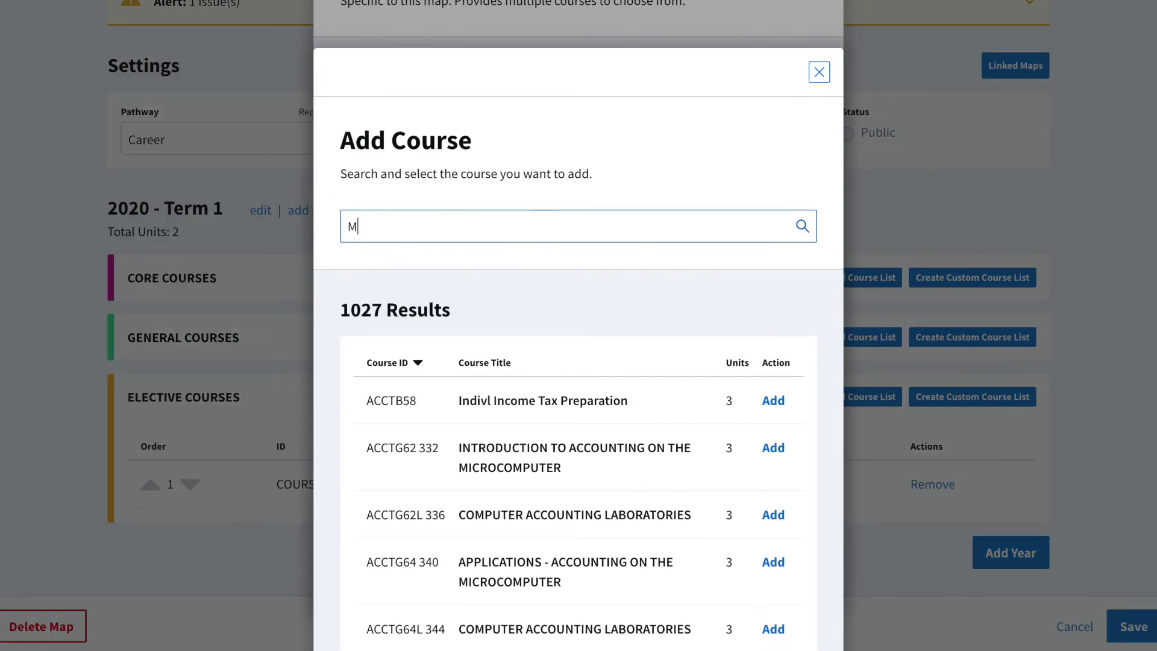
{"action": "type", "text": "ath b"}
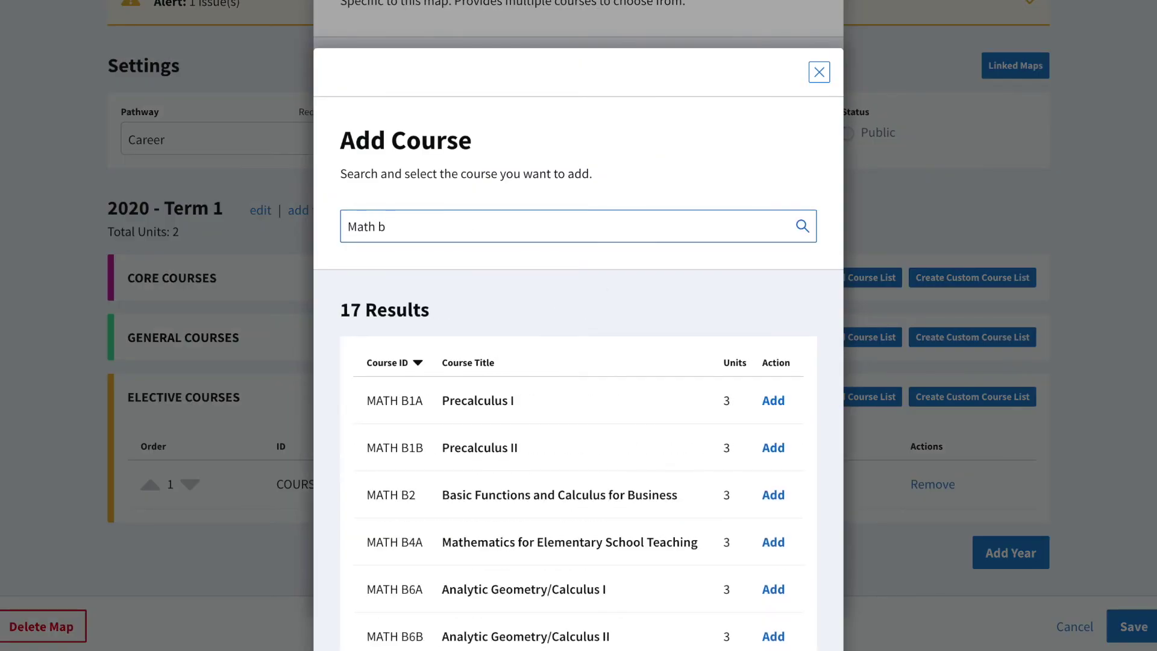
{"action": "type", "text": "23"}
{"action": "left_click", "coordinate": [782, 401]}
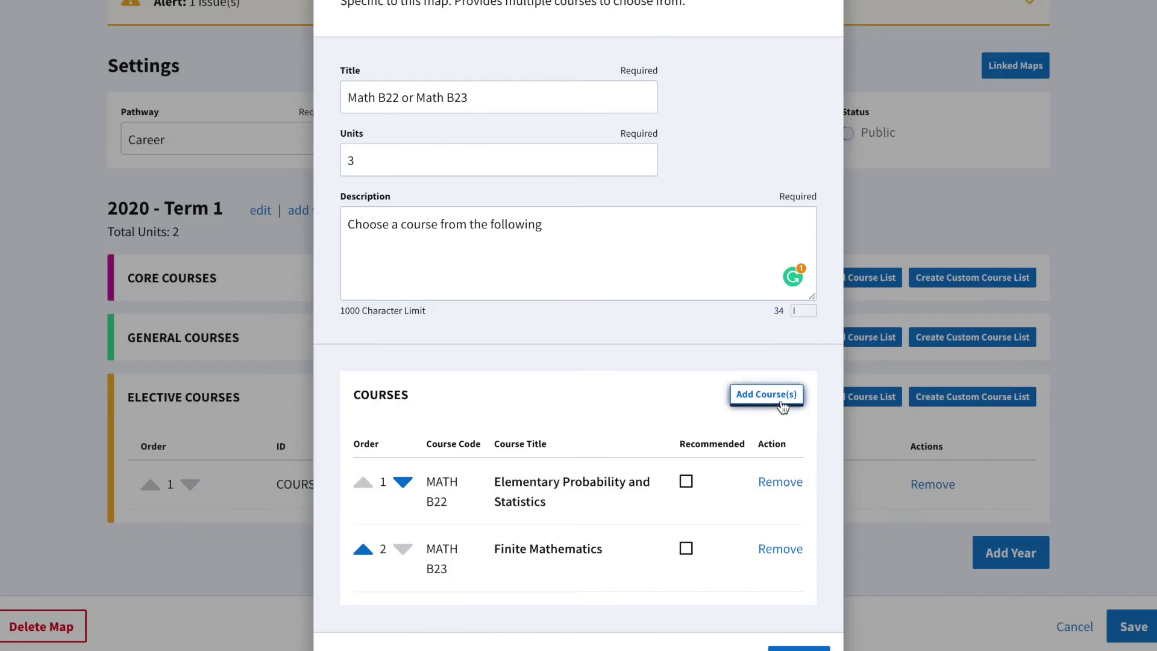
{"action": "scroll", "coordinate": [782, 407], "scroll_direction": "down", "scroll_amount": 2}
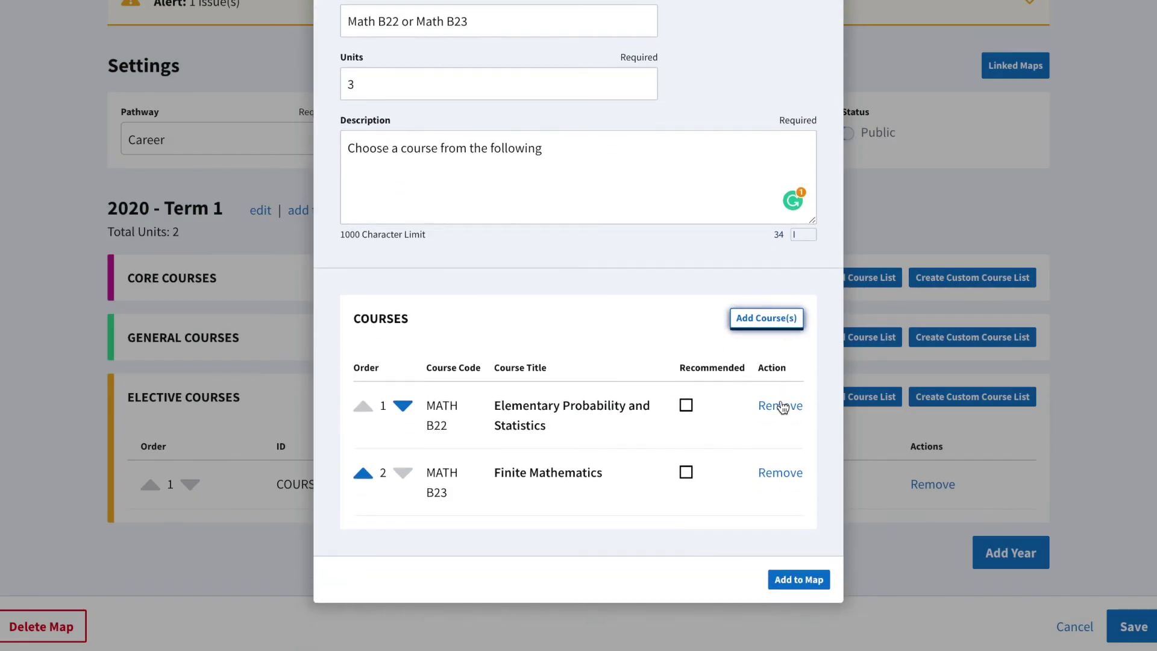
Place the custom list in Core Courses, bringing Term 1 to 5 units.
{"action": "left_click", "coordinate": [800, 581]}
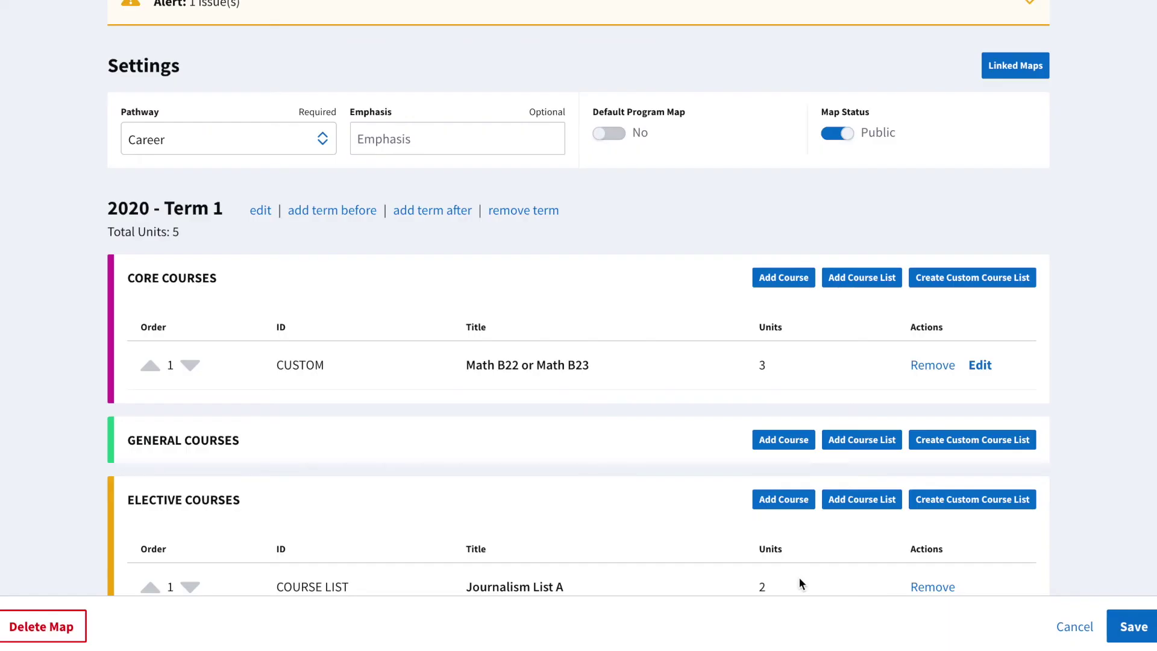
{"action": "scroll", "coordinate": [603, 344], "scroll_direction": "up", "scroll_amount": 1}
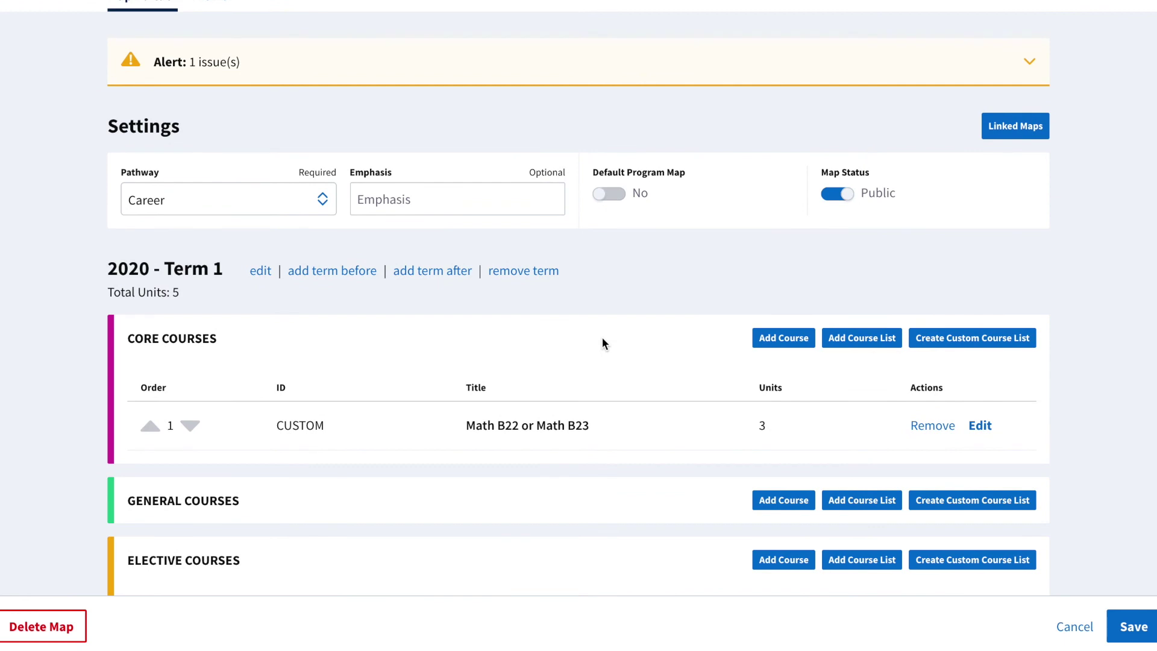
{"action": "scroll", "coordinate": [589, 360], "scroll_direction": "up", "scroll_amount": 4}
{"action": "left_click", "coordinate": [220, 241]}
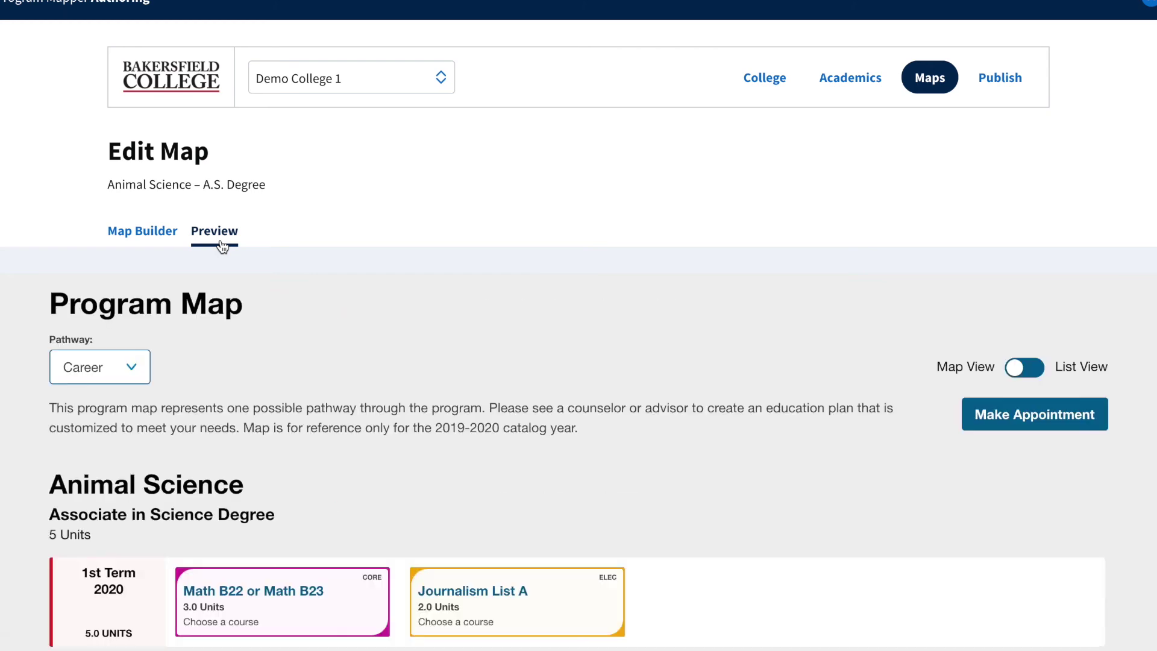
Open the Math B22 or Math B23 card and view MATH B22's course details.
{"action": "scroll", "coordinate": [465, 346], "scroll_direction": "down", "scroll_amount": 3}
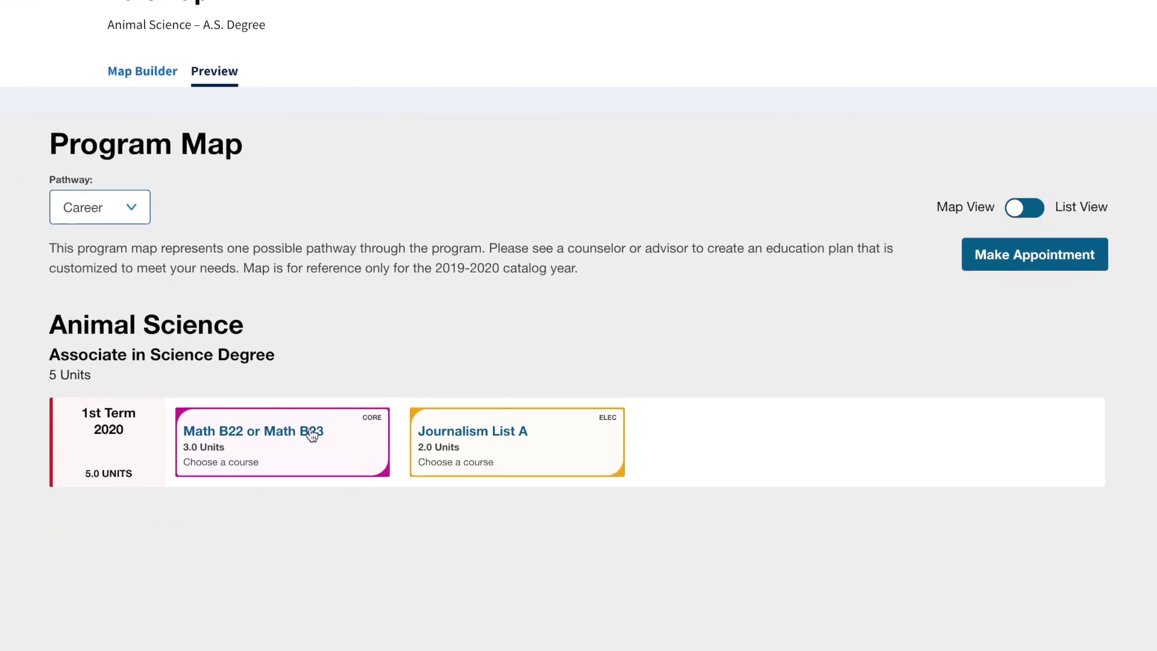
{"action": "left_click", "coordinate": [276, 445]}
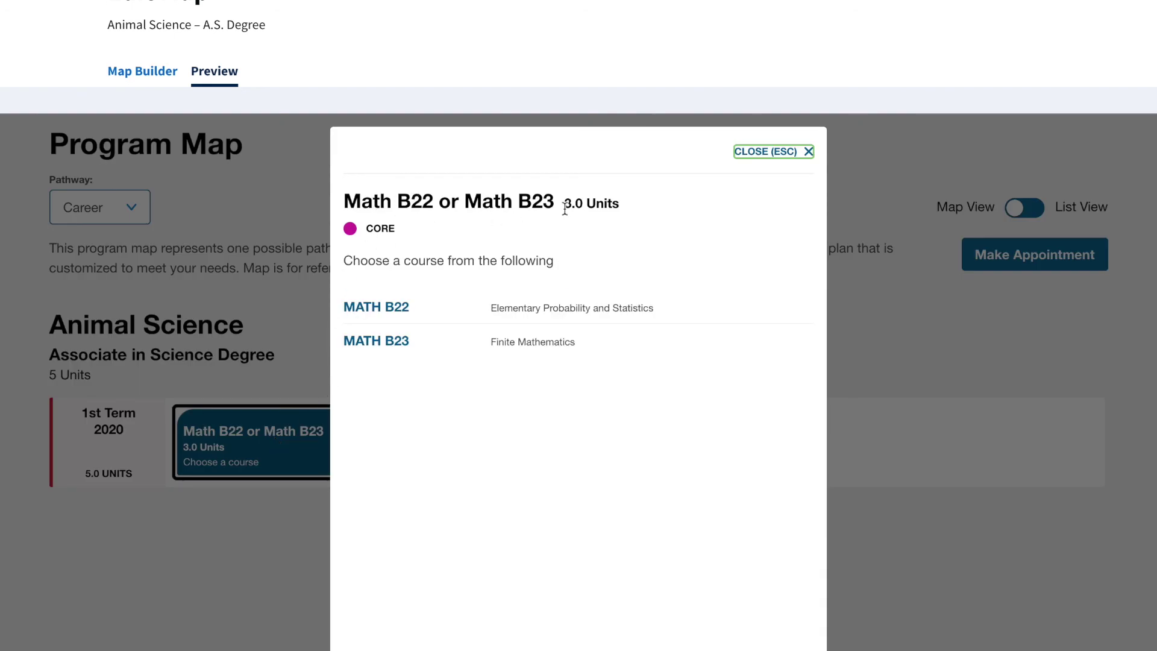
{"action": "left_click", "coordinate": [387, 308]}
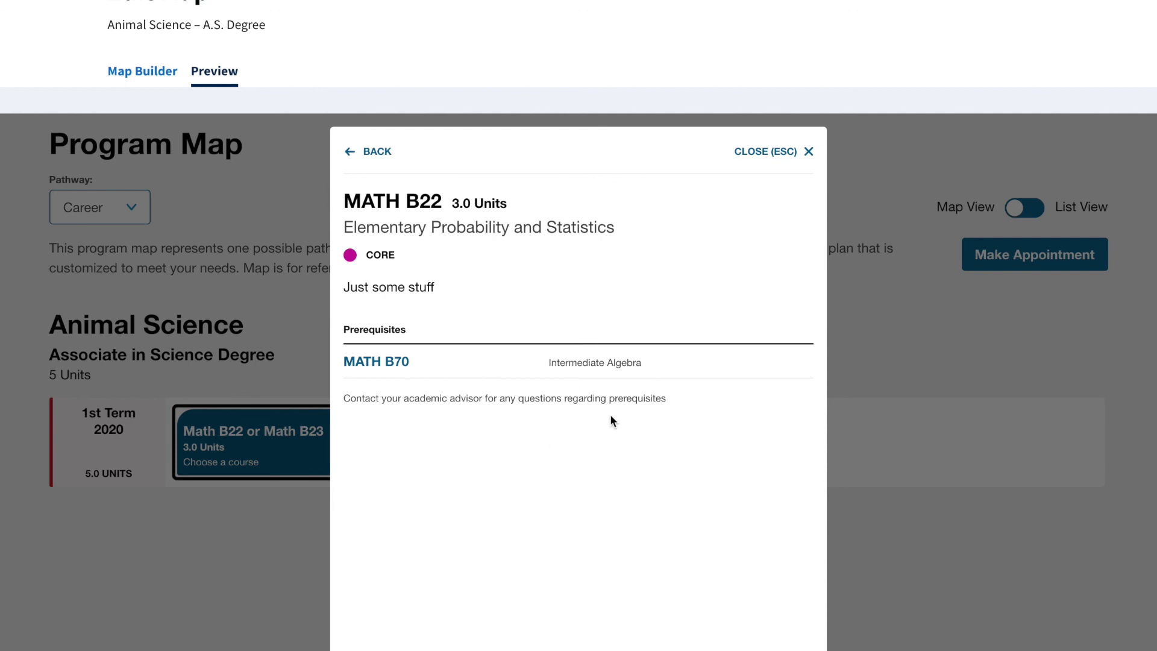
{"action": "left_click", "coordinate": [764, 156]}
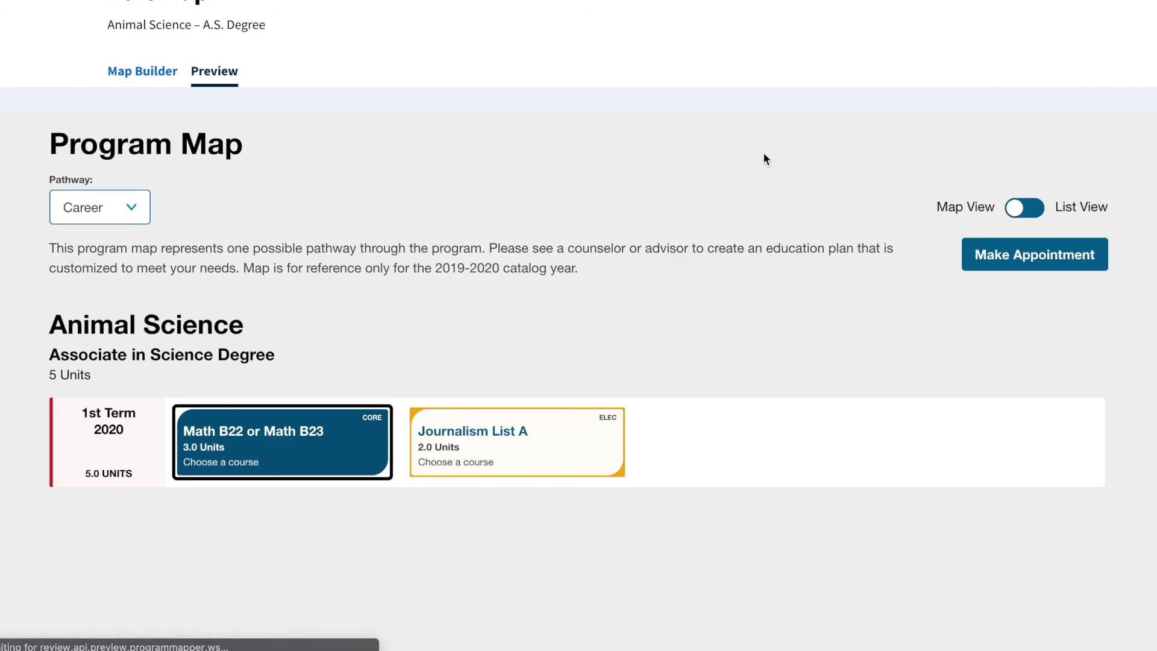